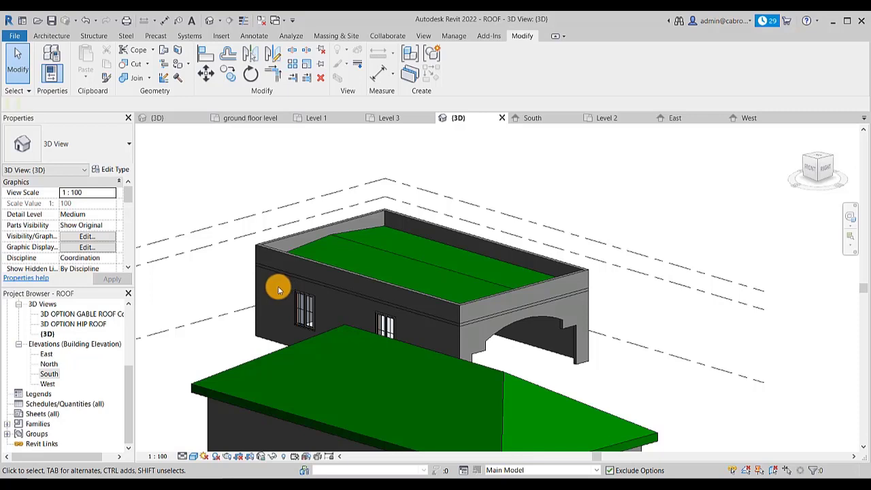
# Examine the parapet-walled building's roof, windowed long wall and arched end opening from several angles in the 3D view
pyautogui.moveTo(535, 375); pyautogui.dragTo(501, 361, button='middle')
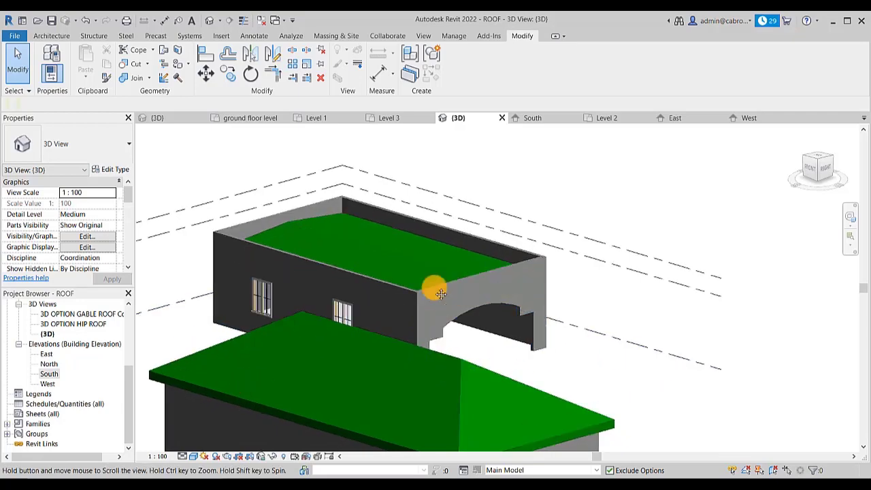
pyautogui.keyDown('shift'); pyautogui.moveTo(213, 252); pyautogui.dragTo(646, 344, button='middle'); pyautogui.keyUp('shift')
pyautogui.scroll(2, 686, 292)
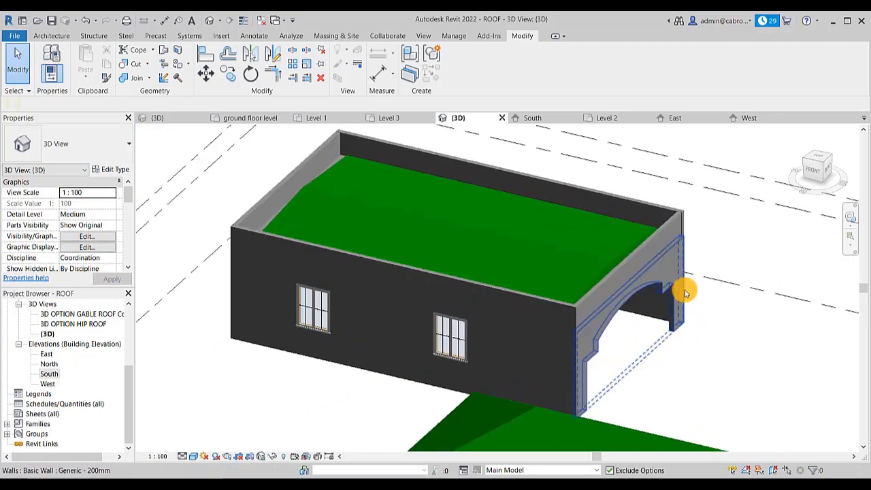
pyautogui.keyDown('shift'); pyautogui.moveTo(686, 292); pyautogui.dragTo(646, 335, button='middle'); pyautogui.keyUp('shift')
pyautogui.keyDown('shift'); pyautogui.moveTo(667, 286); pyautogui.dragTo(524, 375, button='middle'); pyautogui.keyUp('shift')
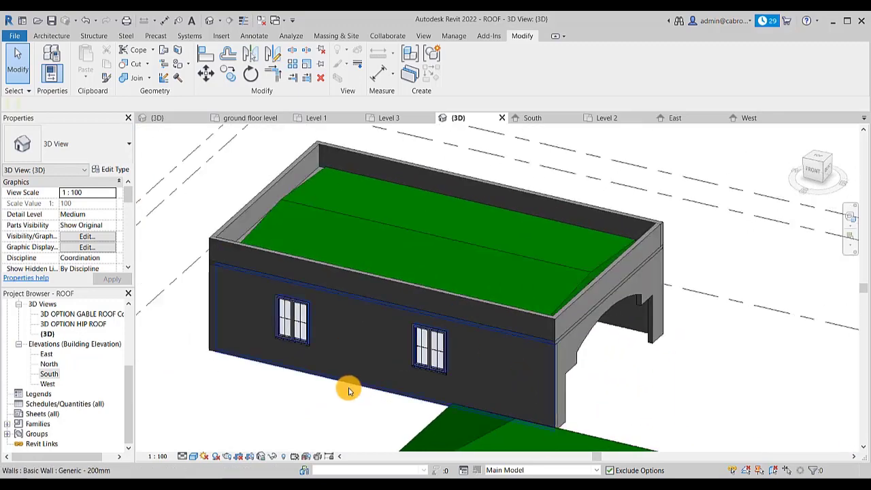
pyautogui.scroll(3, 317, 317)
pyautogui.scroll(-2, 346, 297)
pyautogui.scroll(2, 303, 353)
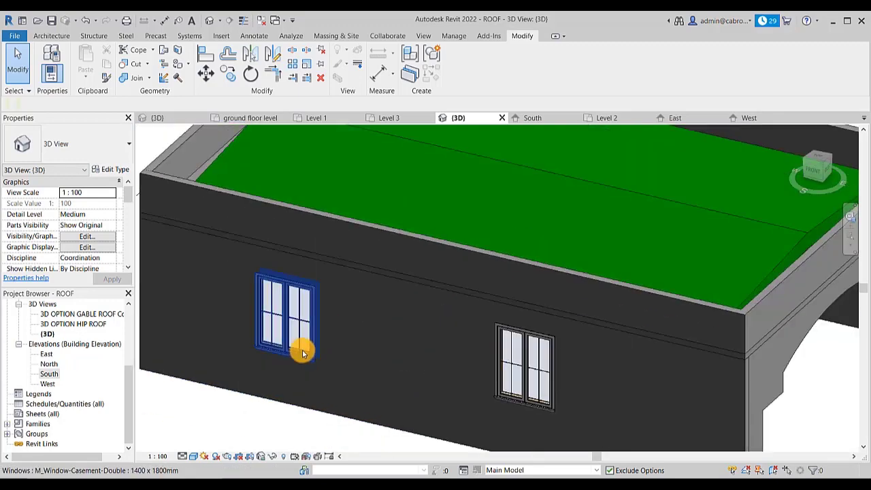
pyautogui.moveTo(303, 353); pyautogui.dragTo(354, 363, button='middle')
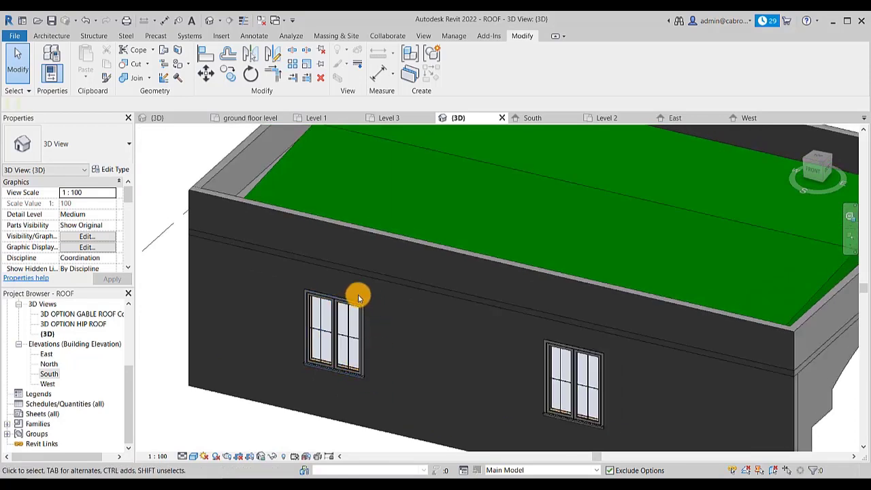
pyautogui.moveTo(654, 365); pyautogui.dragTo(537, 339, button='middle')
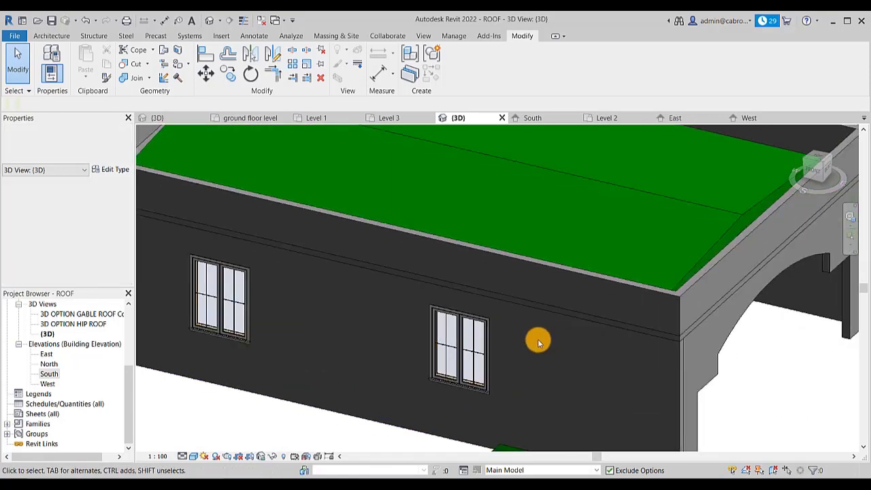
pyautogui.scroll(-1, 374, 377)
pyautogui.moveTo(743, 337); pyautogui.dragTo(667, 339, button='middle')
pyautogui.scroll(-1, 532, 340)
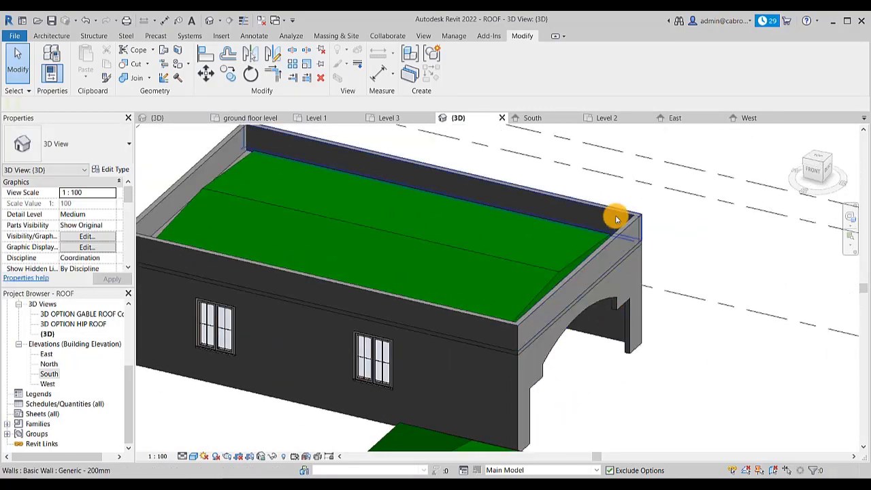
pyautogui.moveTo(616, 219); pyautogui.dragTo(703, 264, button='middle')
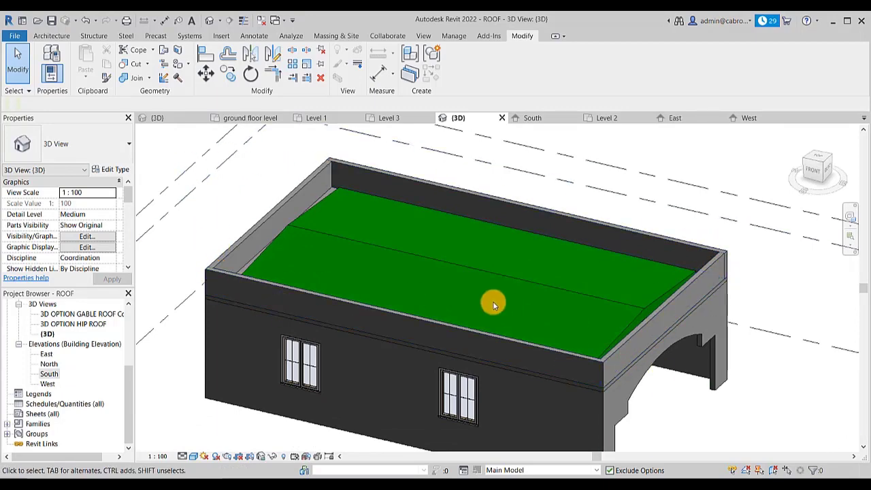
pyautogui.scroll(4, 463, 346)
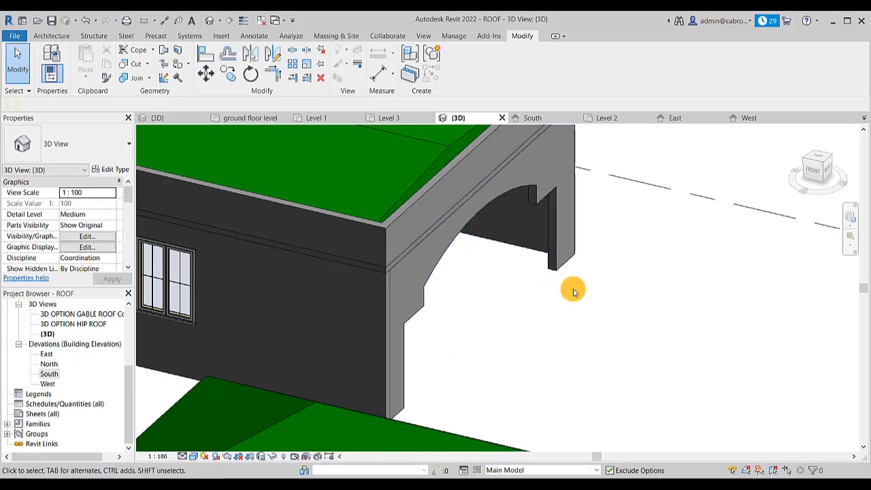
pyautogui.scroll(-4, 642, 303)
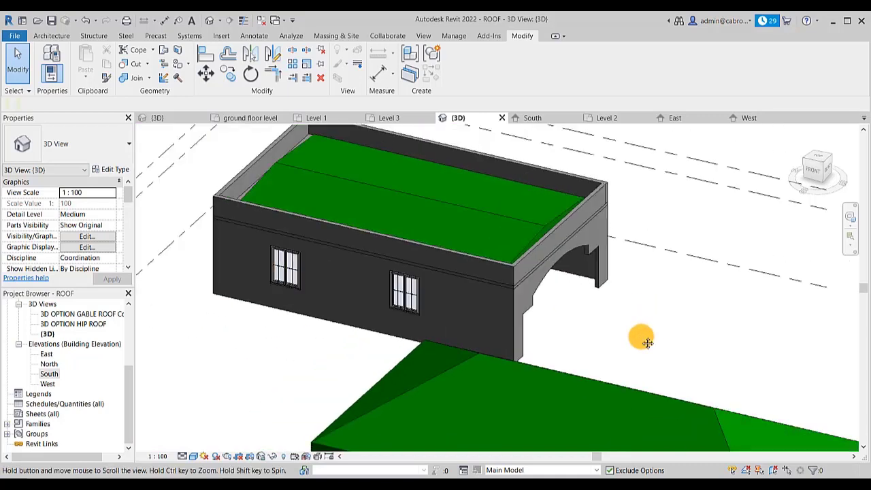
pyautogui.moveTo(648, 342); pyautogui.dragTo(583, 322, button='middle')
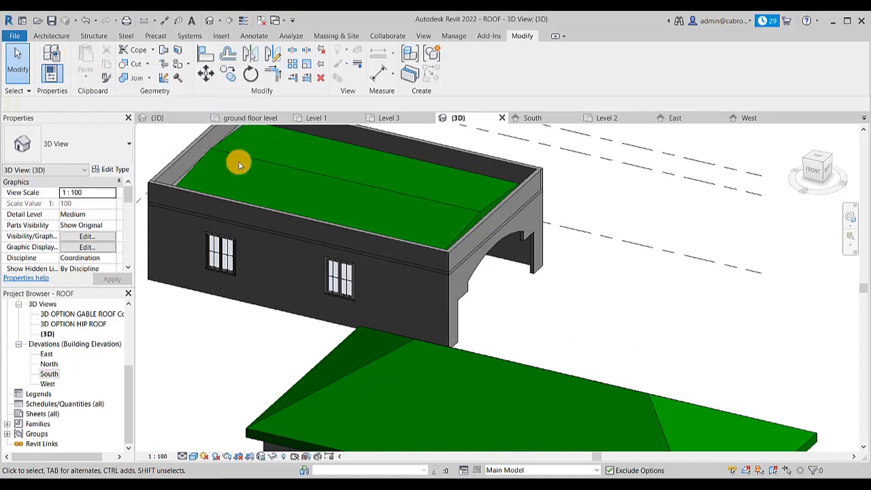
pyautogui.moveTo(661, 275); pyautogui.dragTo(690, 254, button='middle')
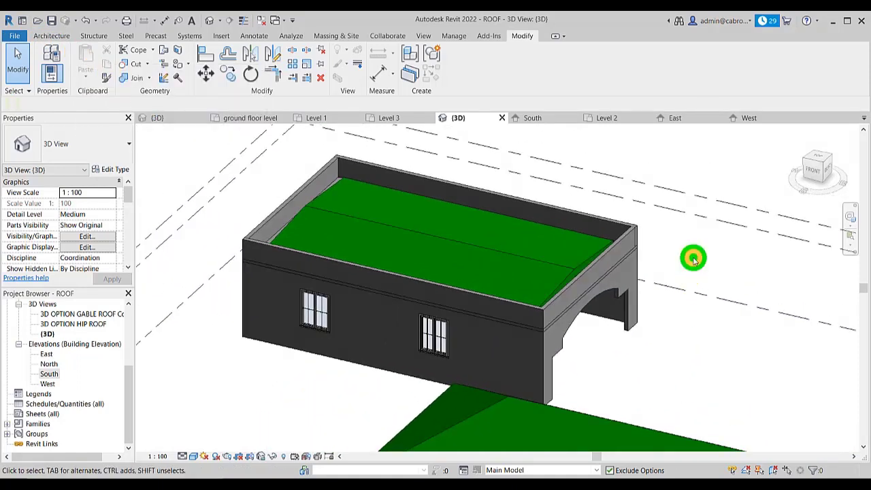
pyautogui.scroll(2, 315, 345)
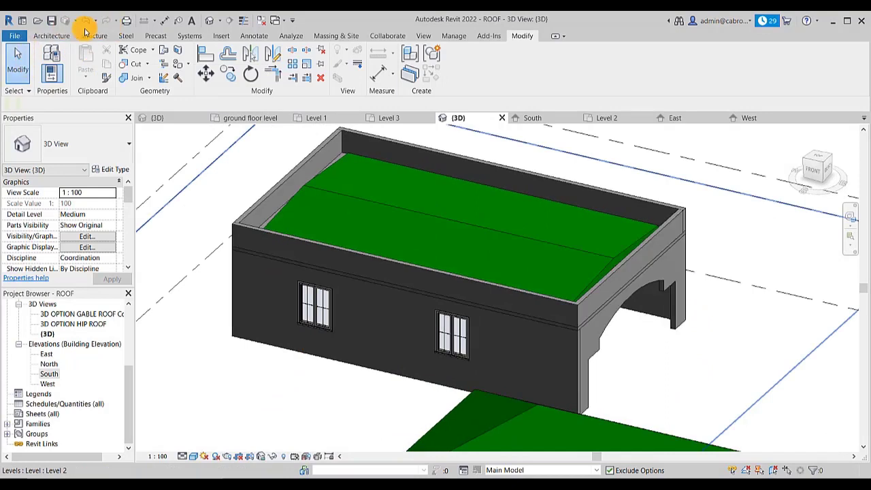
pyautogui.click(48, 37)
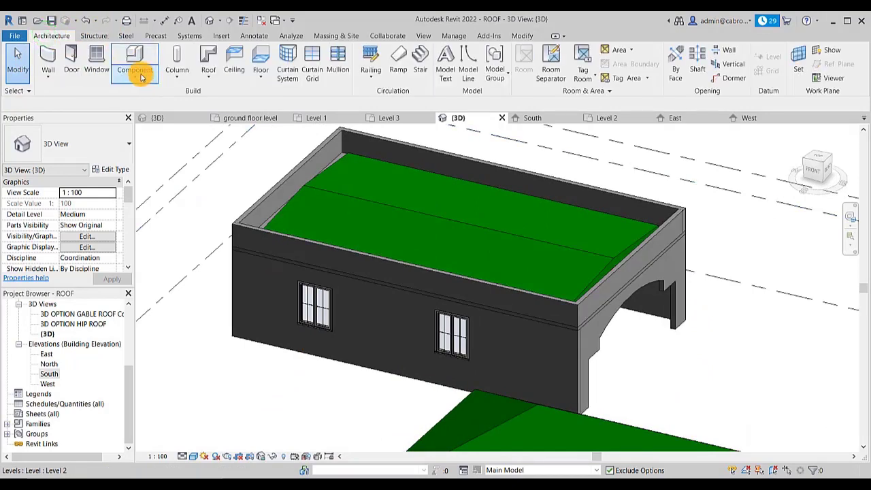
pyautogui.click(139, 72)
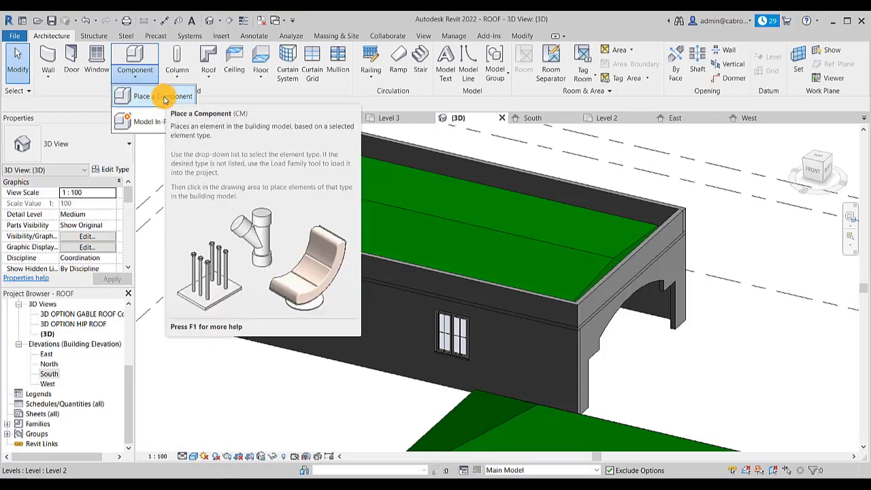
pyautogui.click(161, 123)
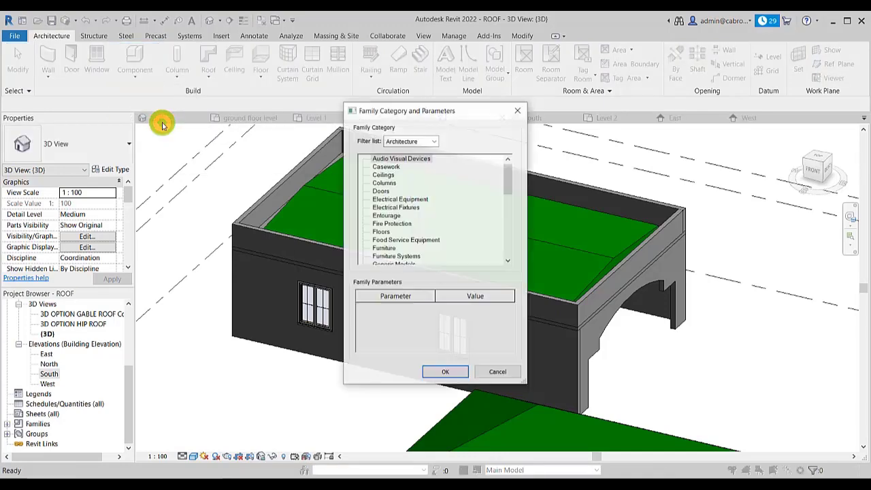
pyautogui.moveTo(483, 109); pyautogui.dragTo(272, 112)
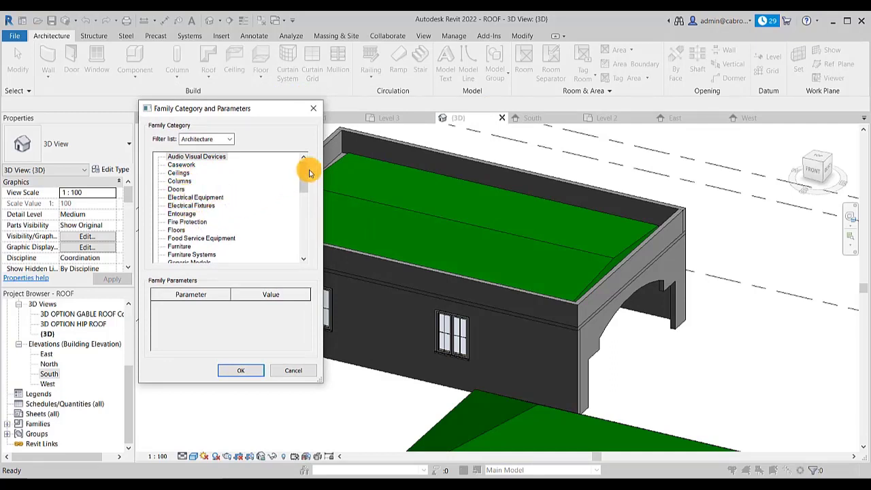
pyautogui.moveTo(305, 170); pyautogui.dragTo(294, 259)
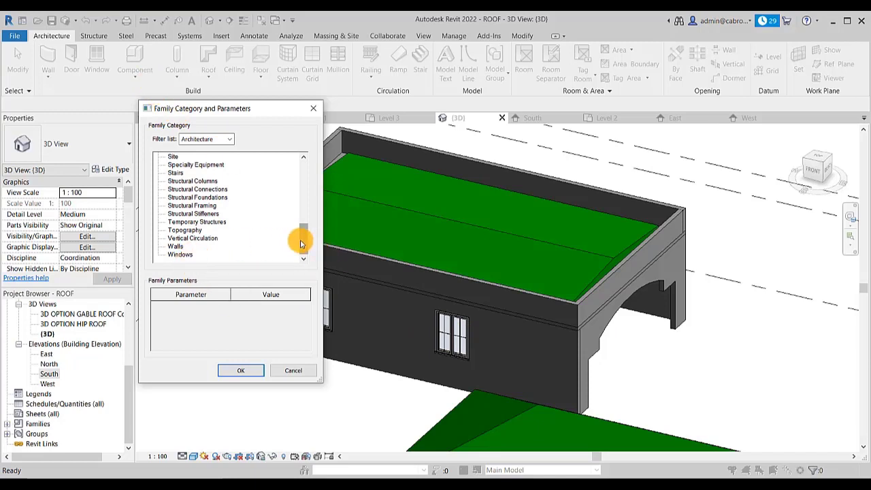
pyautogui.moveTo(301, 239); pyautogui.dragTo(302, 211)
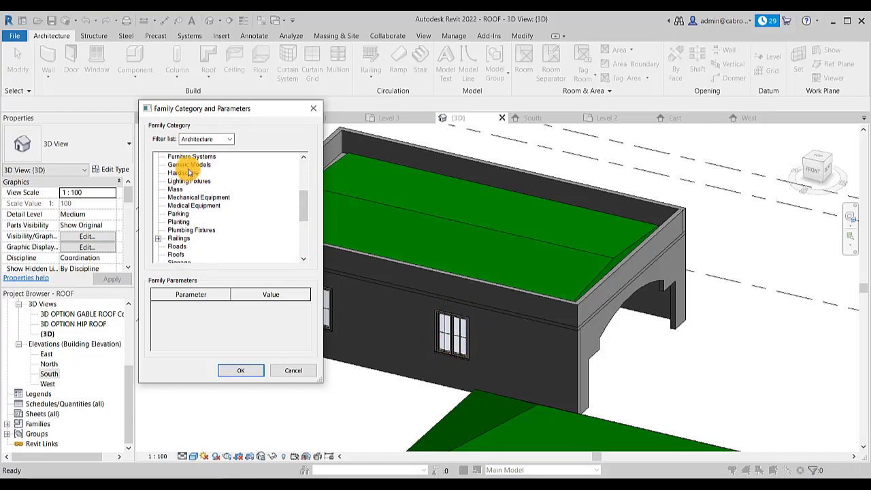
pyautogui.moveTo(303, 205); pyautogui.dragTo(296, 247)
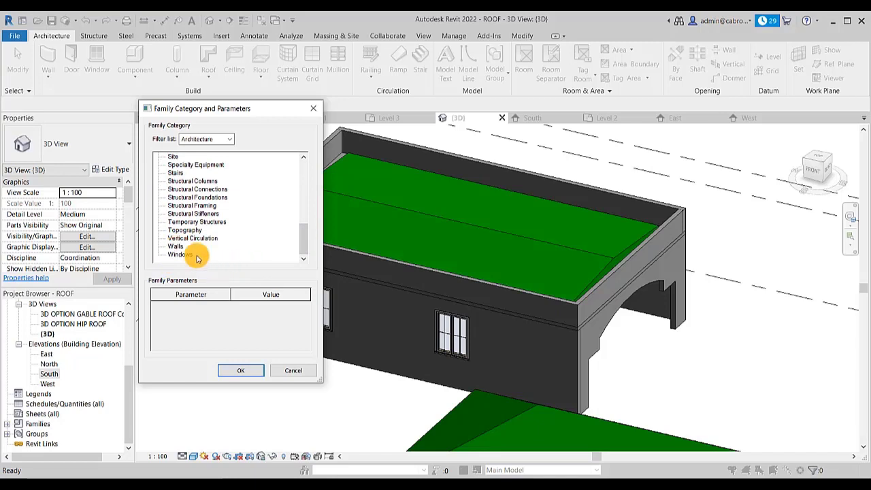
pyautogui.moveTo(304, 239); pyautogui.dragTo(305, 220)
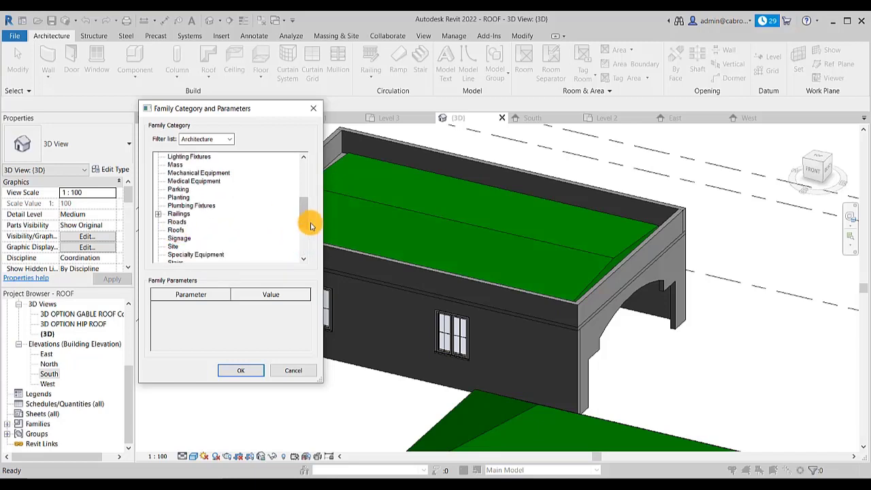
pyautogui.moveTo(304, 218); pyautogui.dragTo(303, 196)
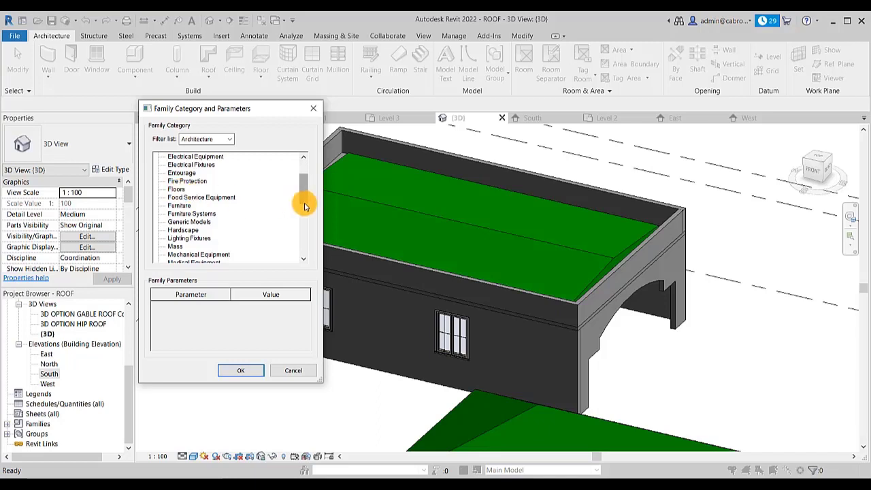
pyautogui.moveTo(304, 196)
pyautogui.mouseDown()
pyautogui.moveTo(306, 176)
pyautogui.moveTo(306, 207)
pyautogui.mouseUp()
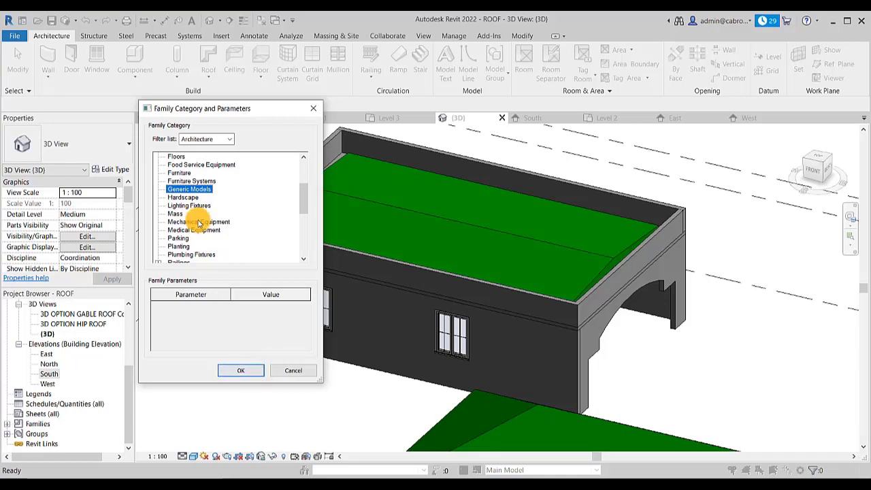
pyautogui.click(244, 379)
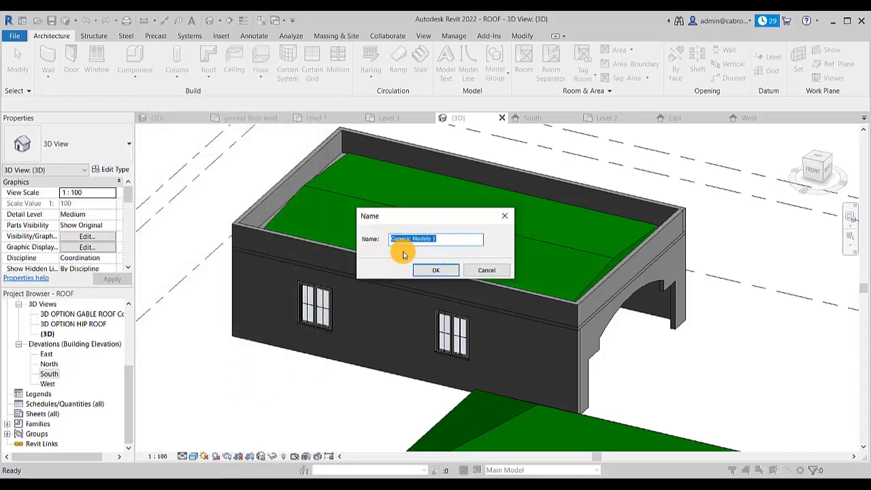
pyautogui.click(440, 271)
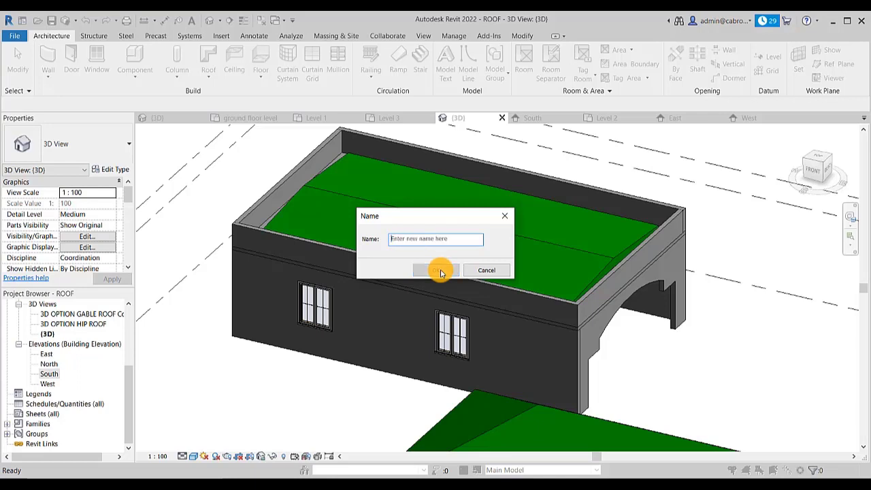
pyautogui.click(441, 273)
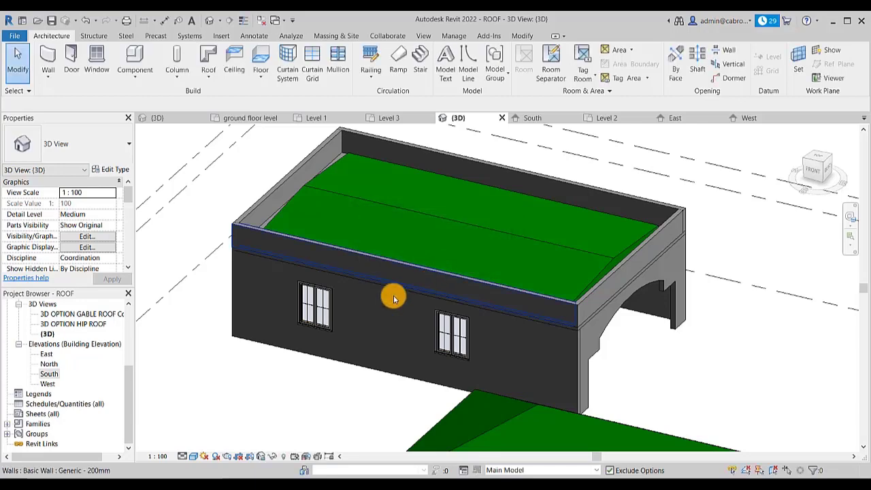
# Start an in-place model in the Generic Models category and name it Generic Models 1
pyautogui.click(131, 74)
pyautogui.click(162, 123)
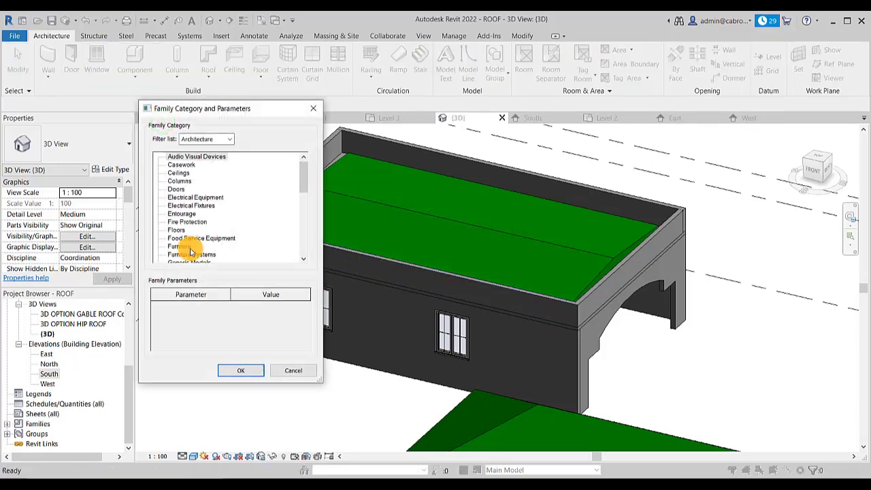
pyautogui.scroll(-1, 193, 265)
pyautogui.click(192, 249)
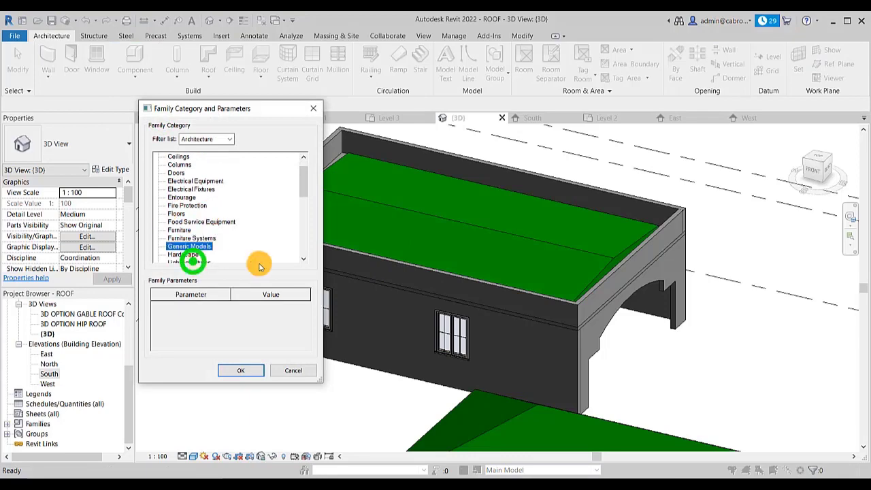
pyautogui.click(248, 374)
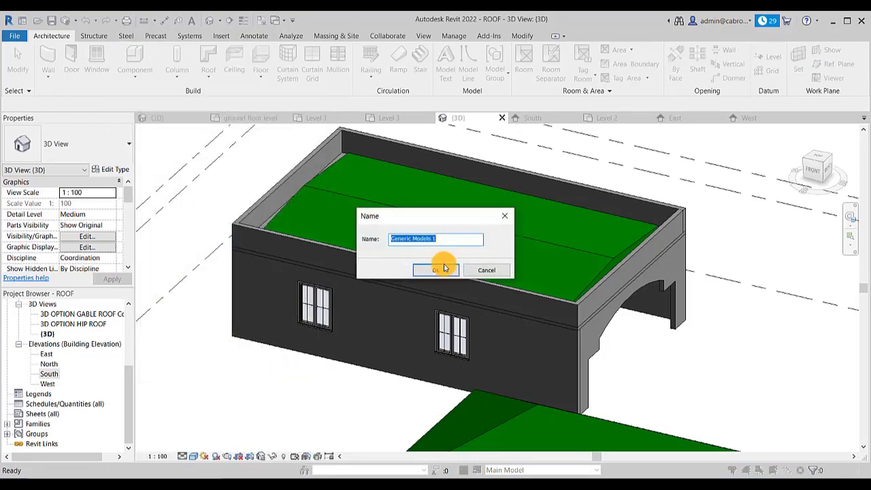
pyautogui.click(445, 267)
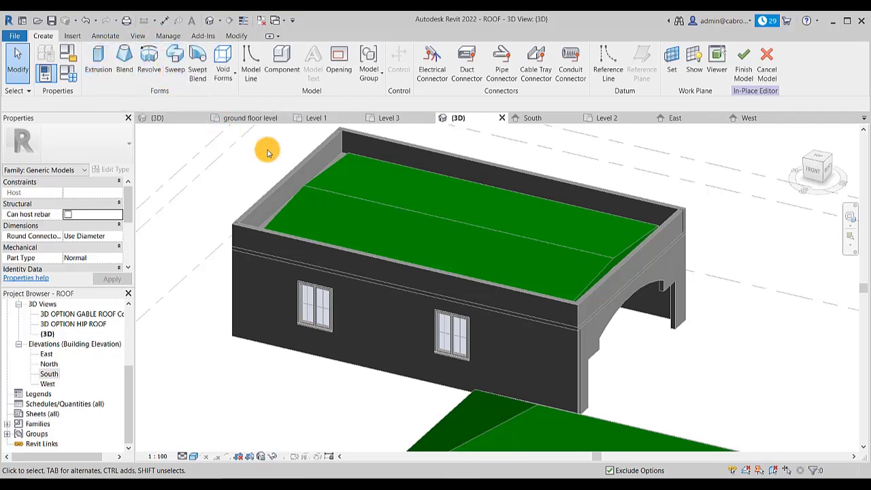
# Set the work plane by picking the outer face of the long wall with the two windows
pyautogui.moveTo(301, 184); pyautogui.dragTo(293, 162, button='middle')
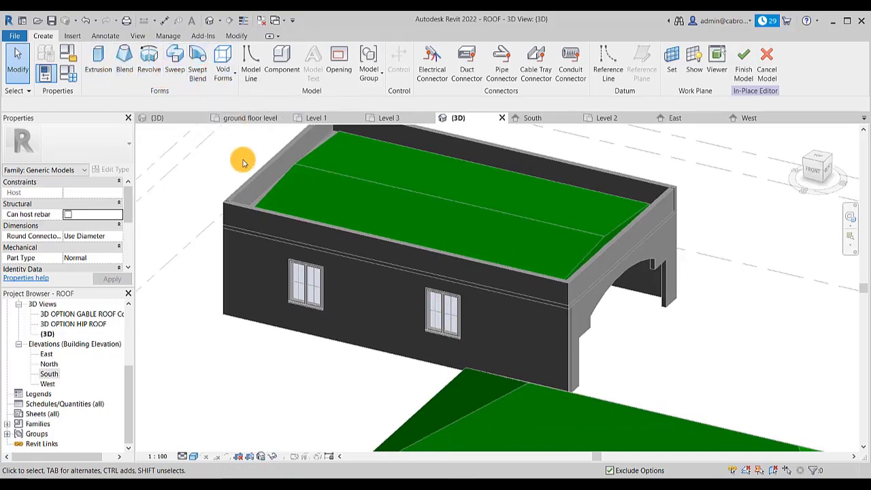
pyautogui.moveTo(218, 216); pyautogui.dragTo(229, 199, button='middle')
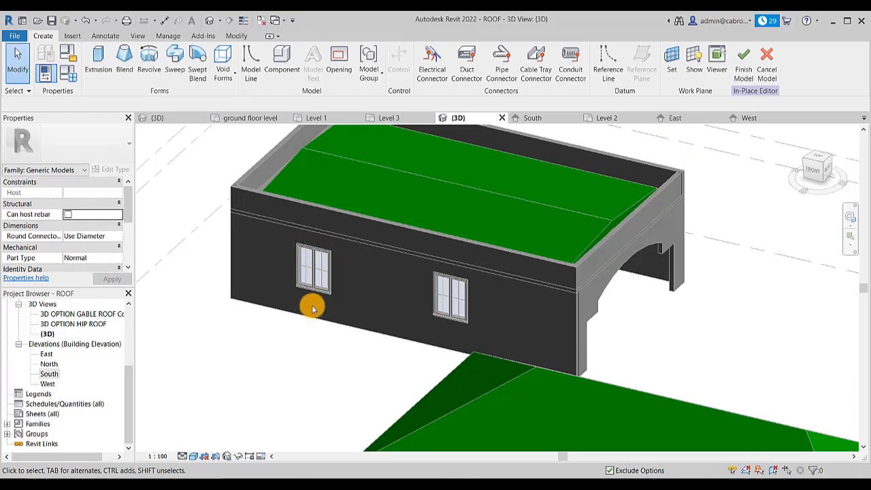
pyautogui.click(673, 60)
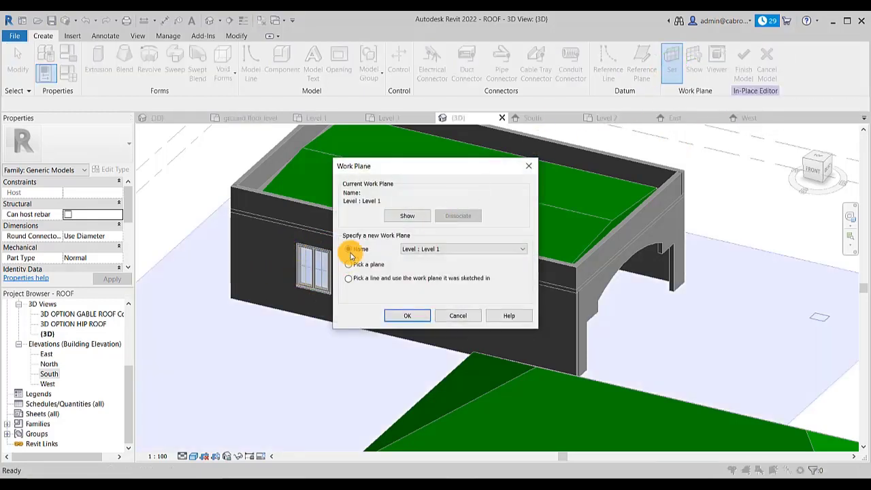
pyautogui.click(359, 267)
pyautogui.click(391, 315)
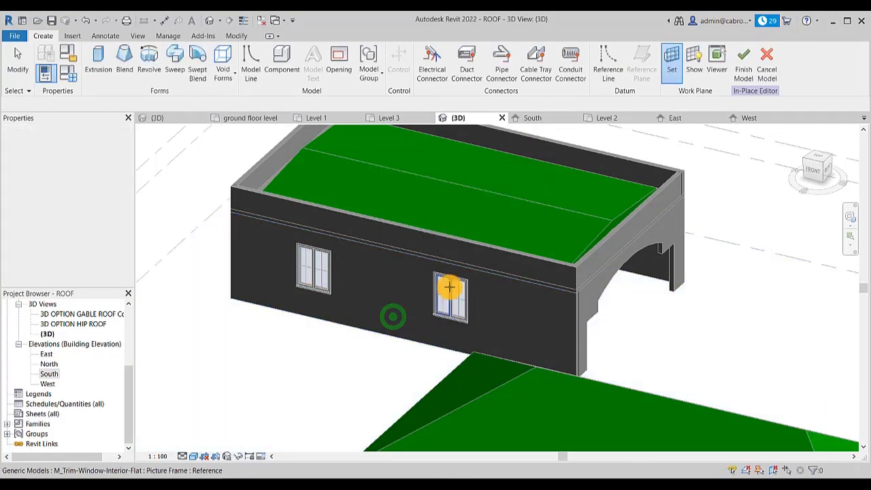
pyautogui.click(573, 310)
pyautogui.moveTo(502, 324); pyautogui.dragTo(424, 297, button='middle')
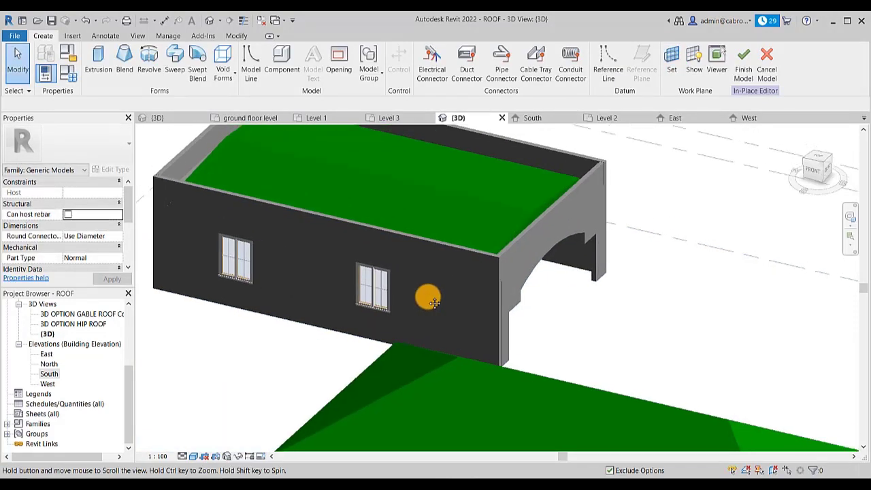
# Display the work plane on the windowed long wall, examine it from several angles, and hide it again
pyautogui.scroll(-1, 381, 278)
pyautogui.moveTo(369, 274); pyautogui.dragTo(370, 282, button='middle')
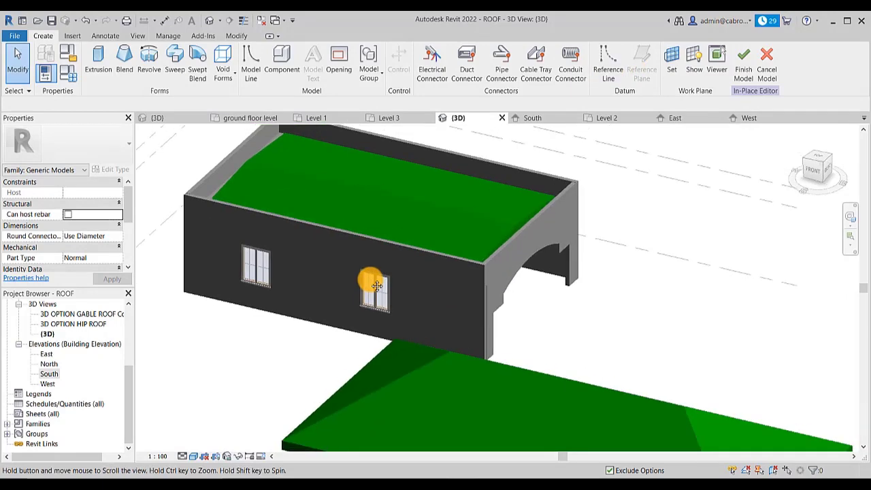
pyautogui.keyDown('shift'); pyautogui.moveTo(441, 275); pyautogui.dragTo(415, 268, button='middle'); pyautogui.keyUp('shift')
pyautogui.moveTo(524, 236); pyautogui.dragTo(448, 261, button='middle')
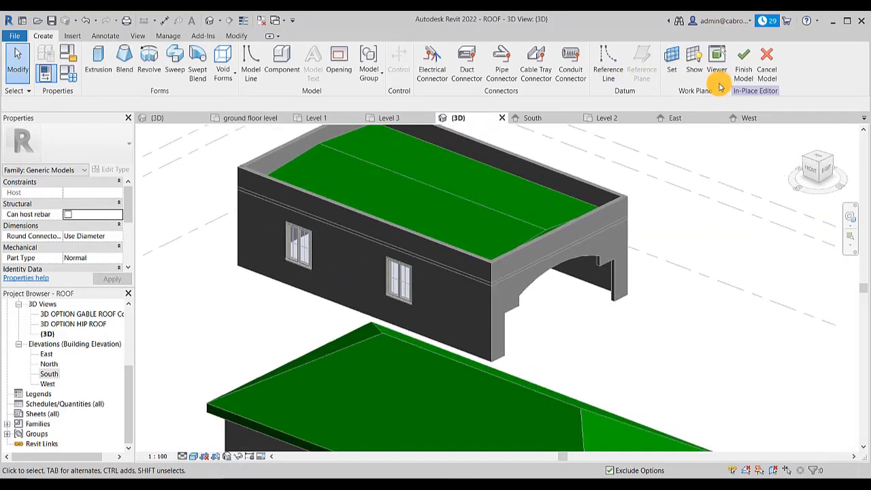
pyautogui.click(694, 60)
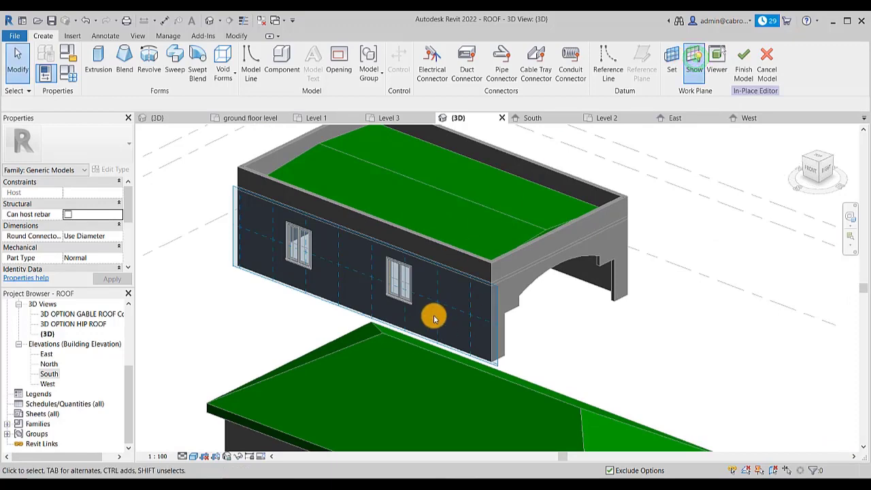
pyautogui.keyDown('shift'); pyautogui.moveTo(499, 294); pyautogui.dragTo(360, 288, button='middle'); pyautogui.keyUp('shift')
pyautogui.scroll(5, 504, 361)
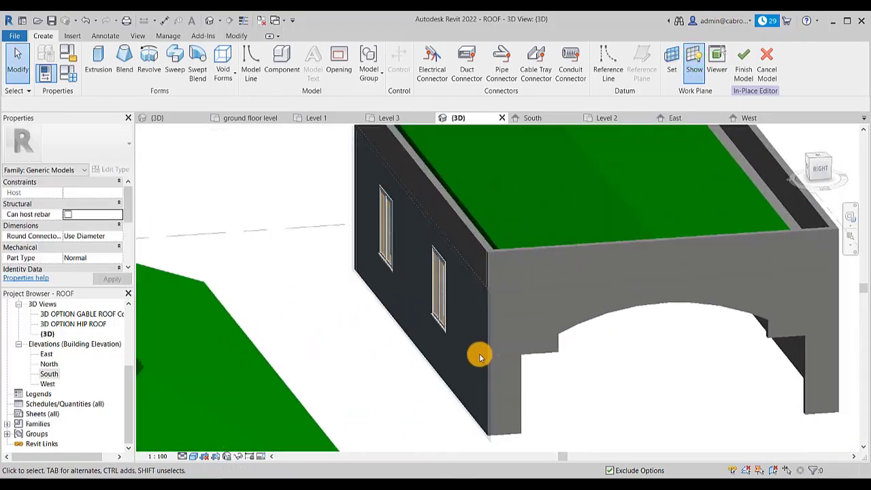
pyautogui.scroll(-5, 480, 350)
pyautogui.keyDown('shift'); pyautogui.moveTo(486, 342); pyautogui.dragTo(399, 239, button='middle'); pyautogui.keyUp('shift')
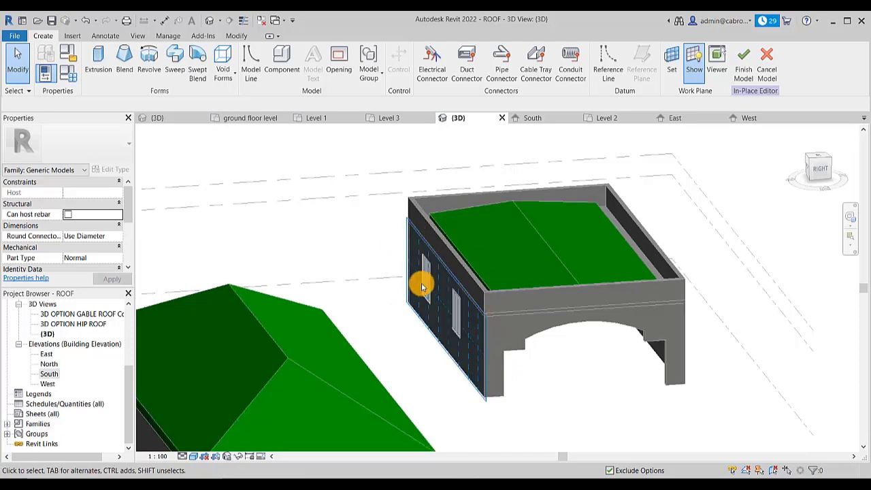
pyautogui.keyDown('shift'); pyautogui.moveTo(400, 306); pyautogui.dragTo(733, 326, button='middle'); pyautogui.keyUp('shift')
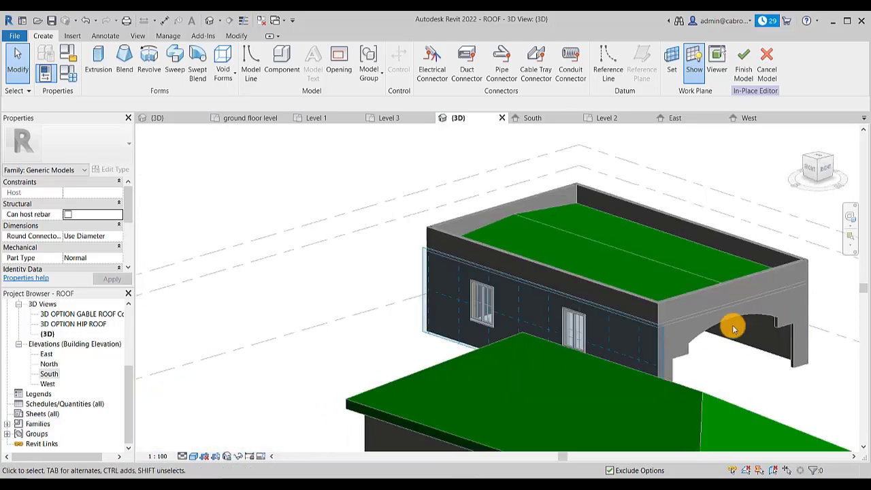
pyautogui.scroll(3, 529, 325)
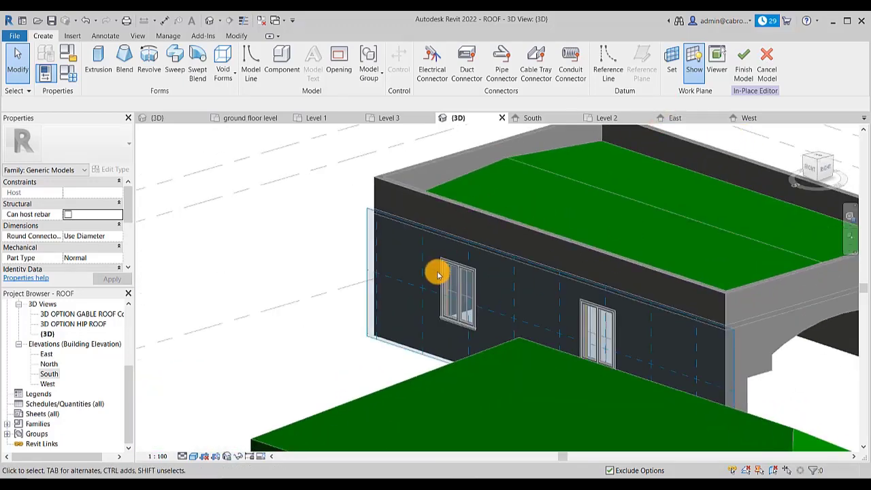
pyautogui.moveTo(443, 272); pyautogui.dragTo(397, 282, button='middle')
pyautogui.click(695, 64)
pyautogui.scroll(-3, 377, 258)
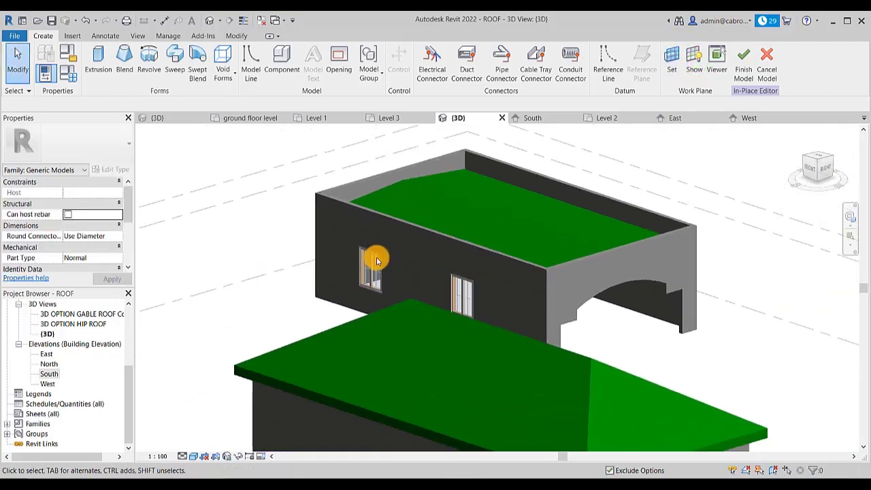
pyautogui.scroll(1, 372, 261)
pyautogui.scroll(3, 372, 261)
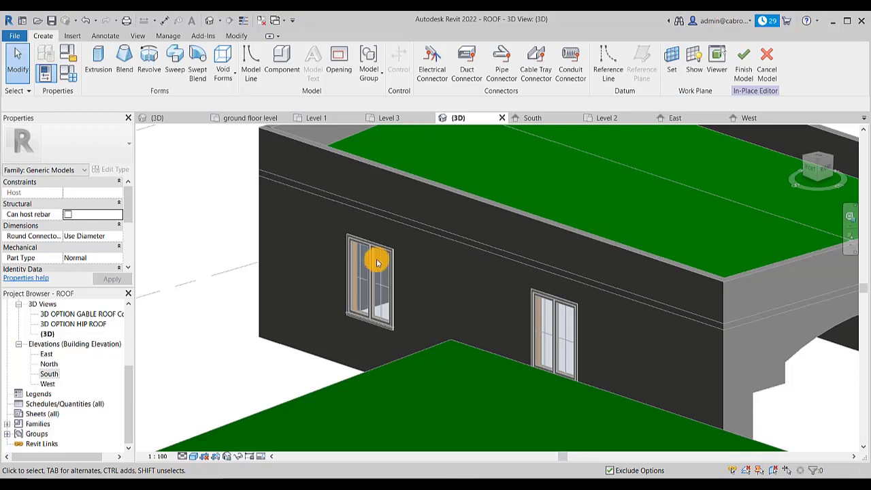
pyautogui.scroll(-1, 388, 255)
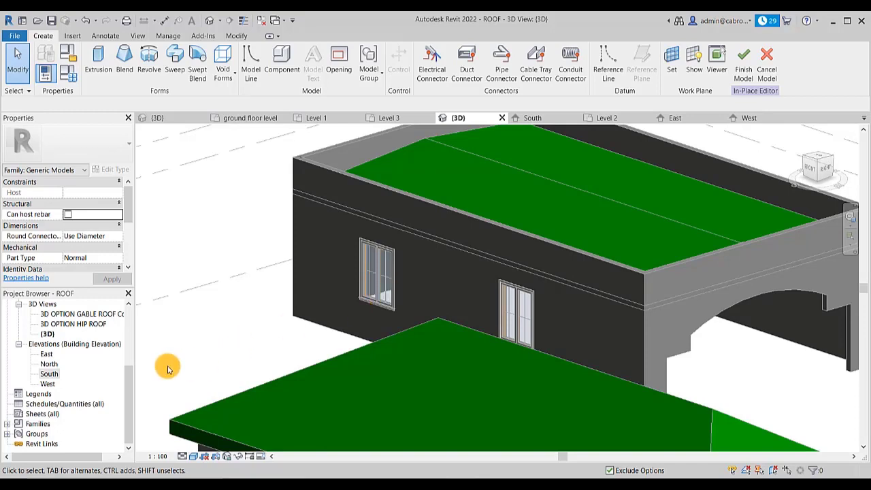
# Open the South elevation and try to start an extrusion and a model line around the window
pyautogui.click(55, 374)
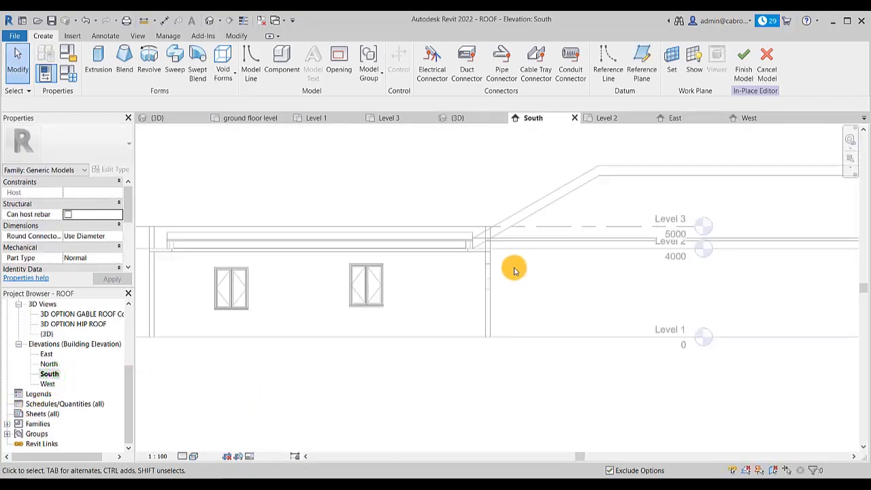
pyautogui.scroll(5, 279, 266)
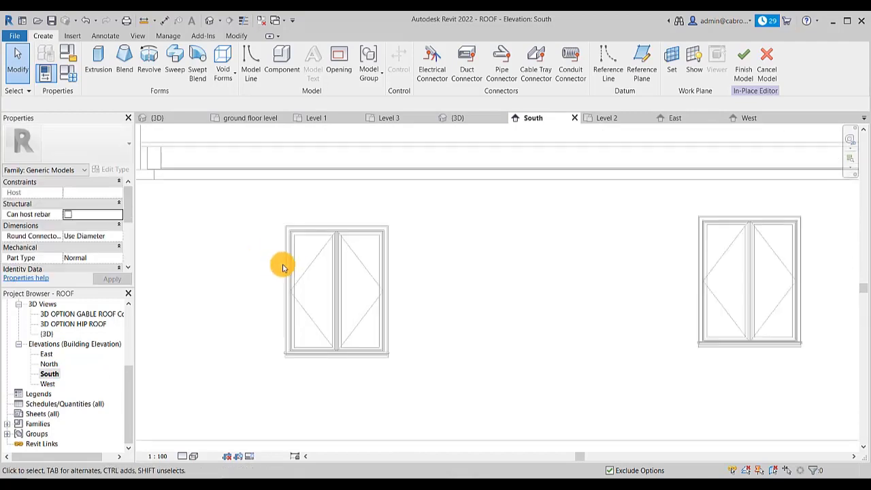
pyautogui.scroll(1, 285, 265)
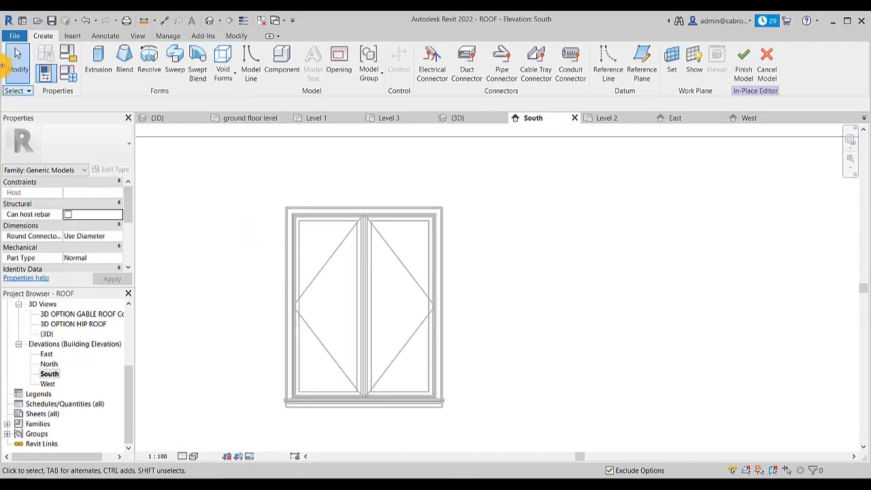
pyautogui.click(99, 63)
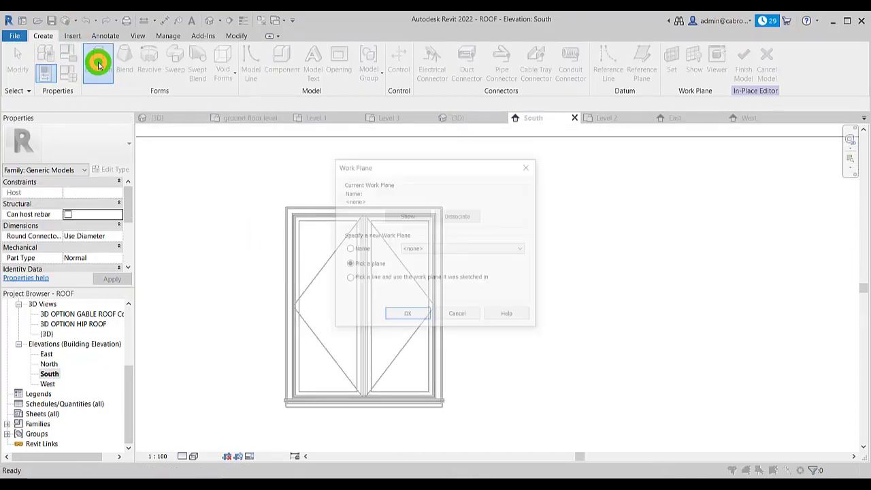
pyautogui.click(531, 170)
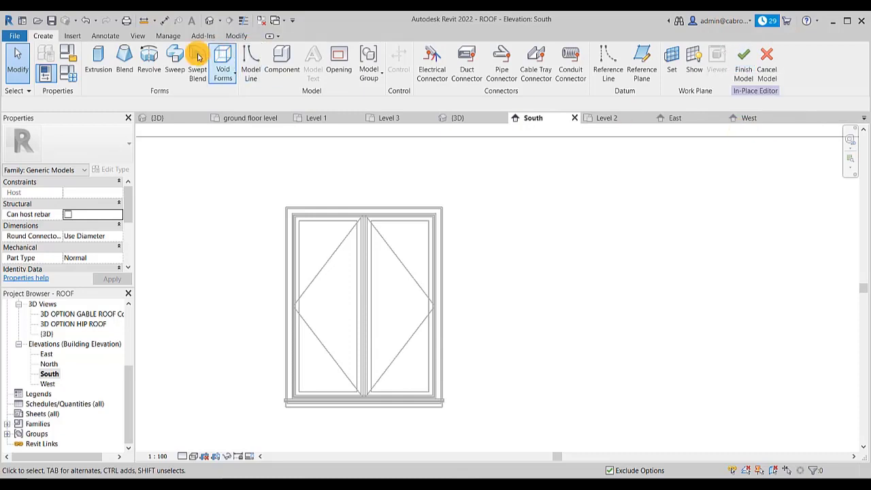
pyautogui.click(250, 65)
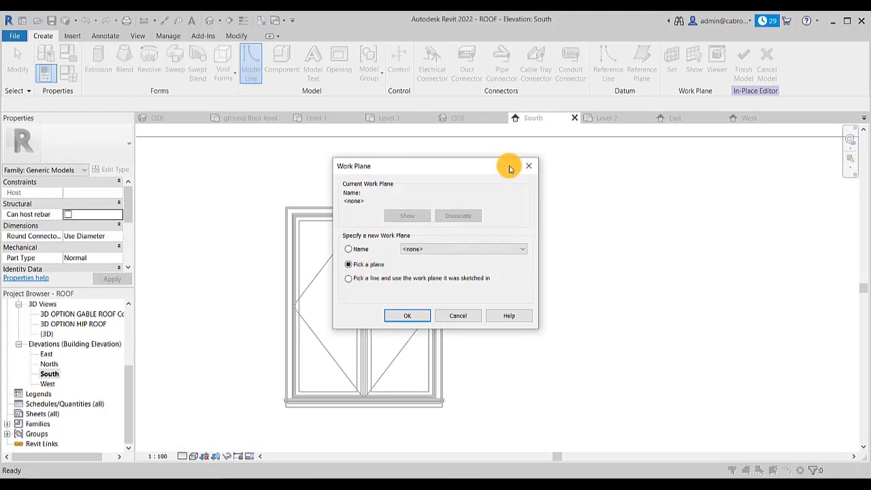
pyautogui.click(528, 168)
pyautogui.click(42, 36)
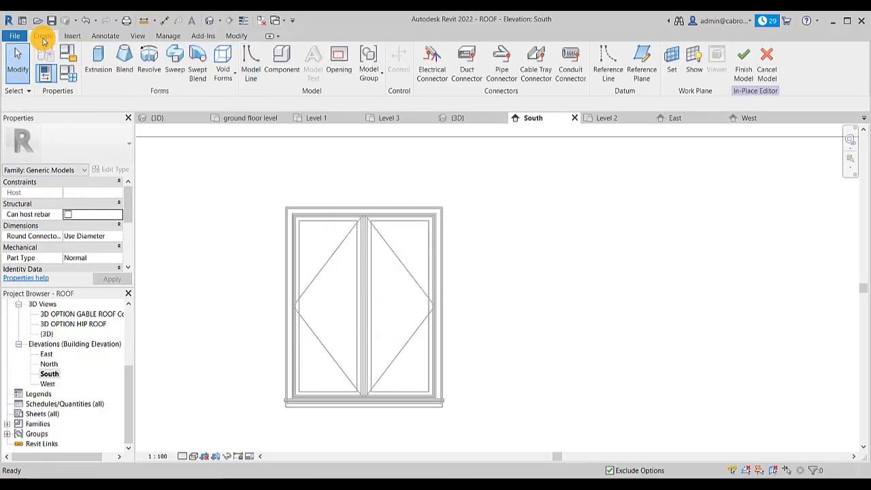
# Quit the empty in-place model and discard its changes
pyautogui.click(745, 61)
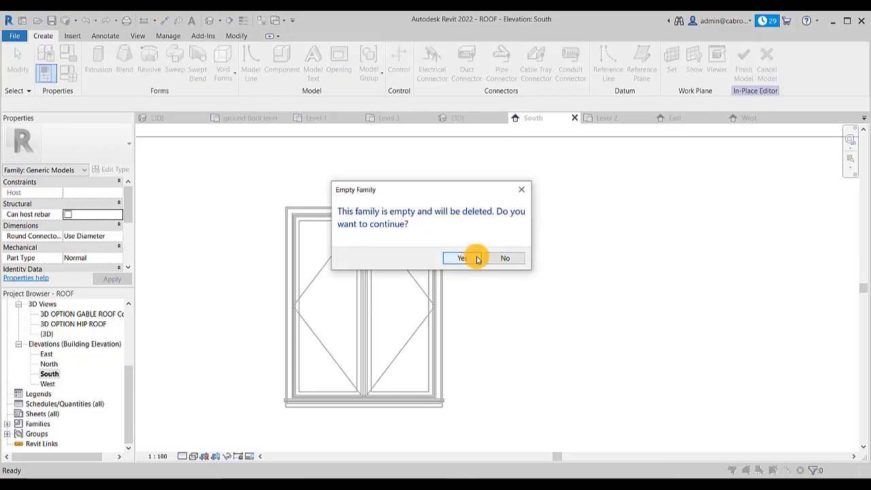
pyautogui.click(522, 194)
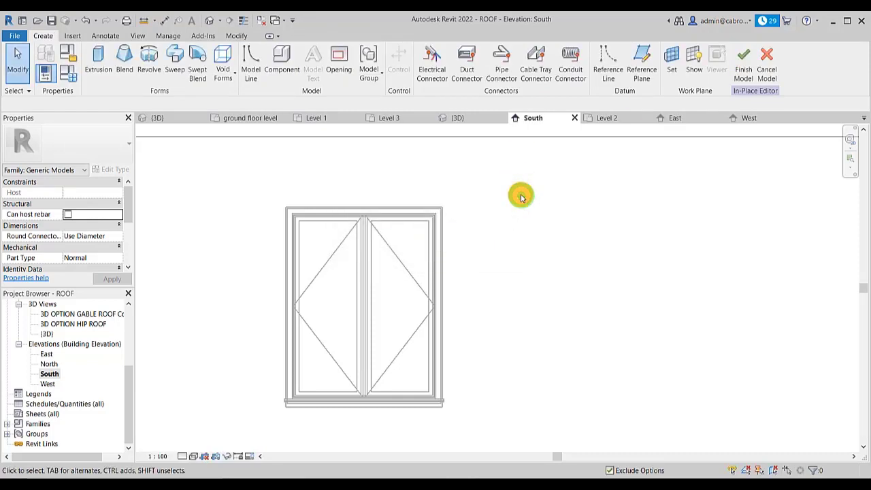
pyautogui.scroll(-5, 421, 241)
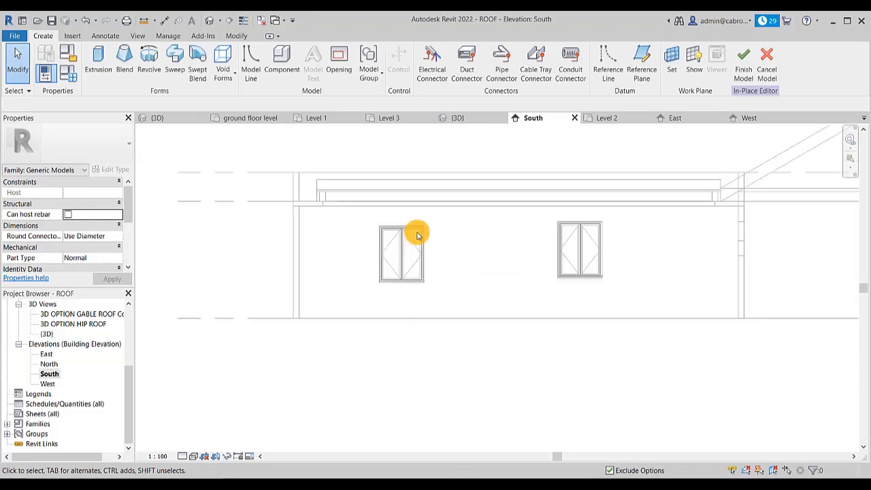
pyautogui.click(767, 57)
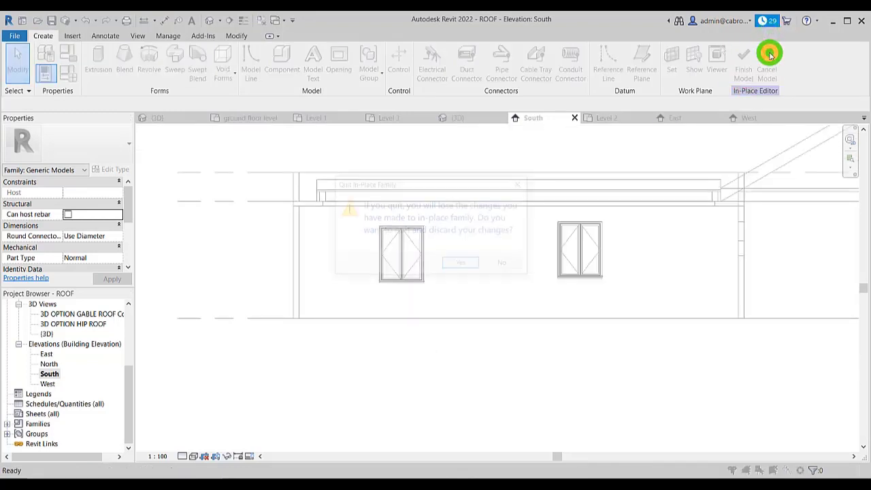
pyautogui.click(462, 265)
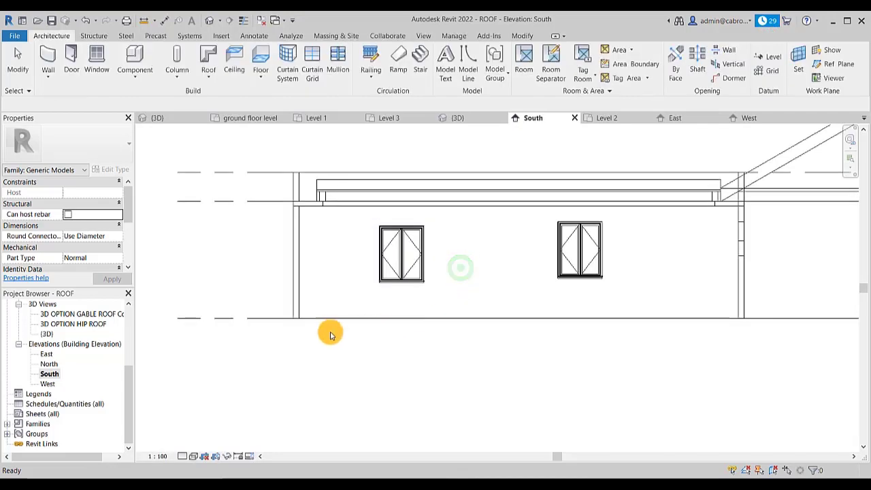
# Return to the 3D view and set the project's work plane by picking the outer face of the windowed long wall
pyautogui.scroll(-2, 249, 334)
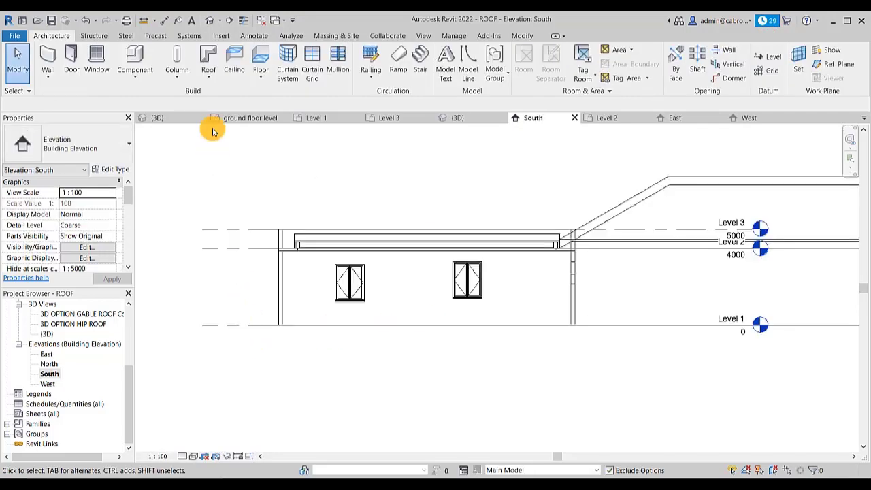
pyautogui.click(209, 21)
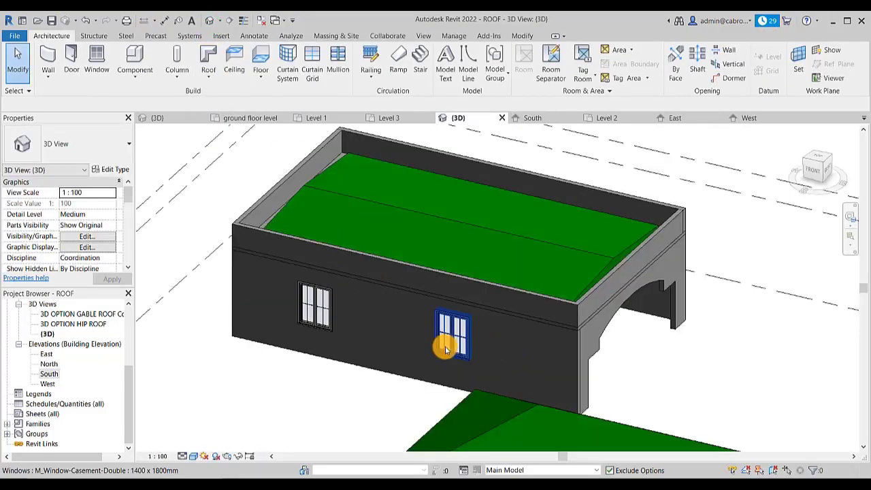
pyautogui.click(801, 60)
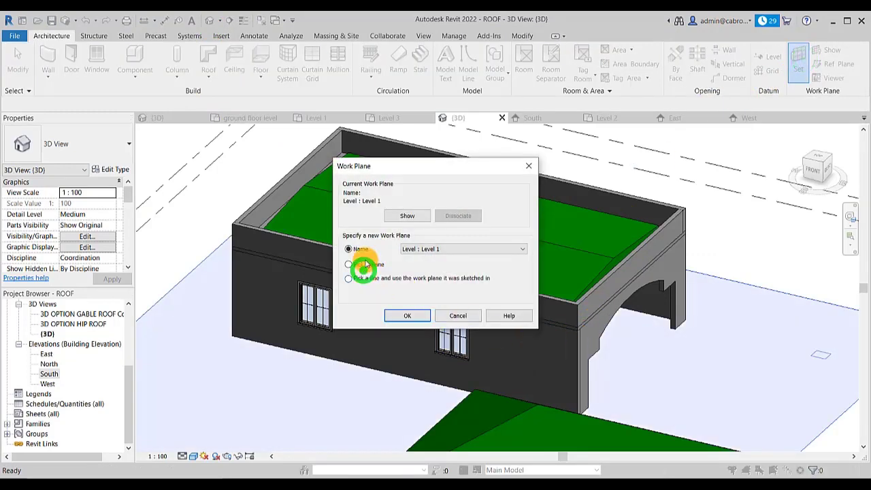
pyautogui.click(407, 315)
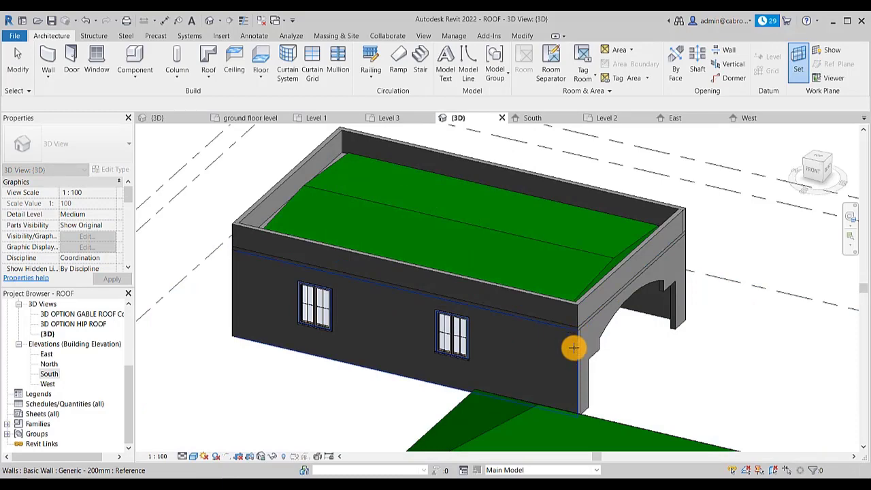
pyautogui.scroll(3, 580, 352)
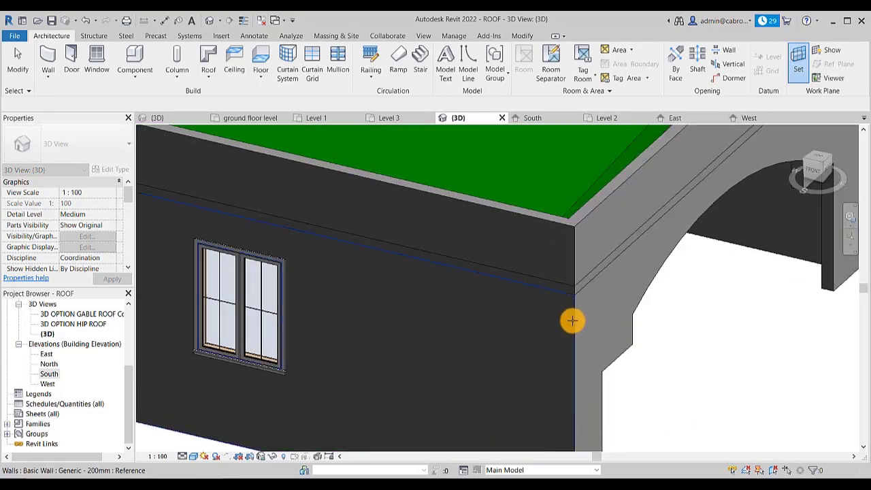
pyautogui.click(573, 323)
pyautogui.scroll(-5, 580, 317)
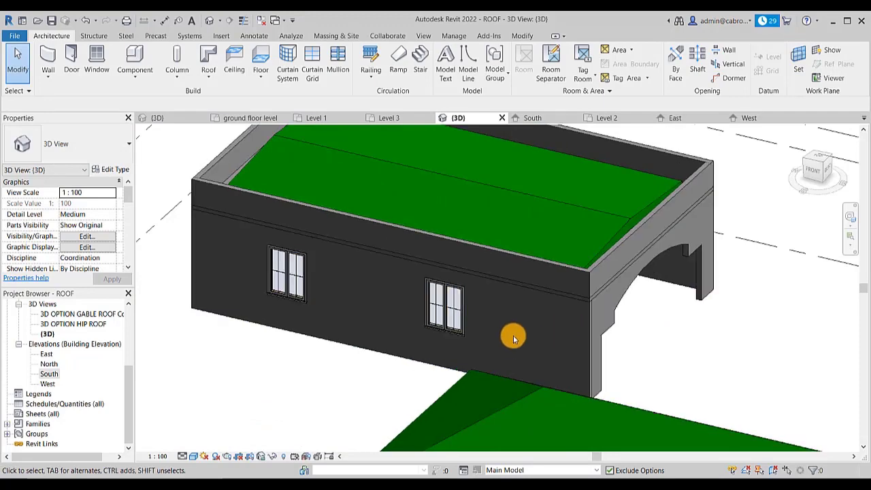
pyautogui.moveTo(521, 304); pyautogui.dragTo(510, 301, button='middle')
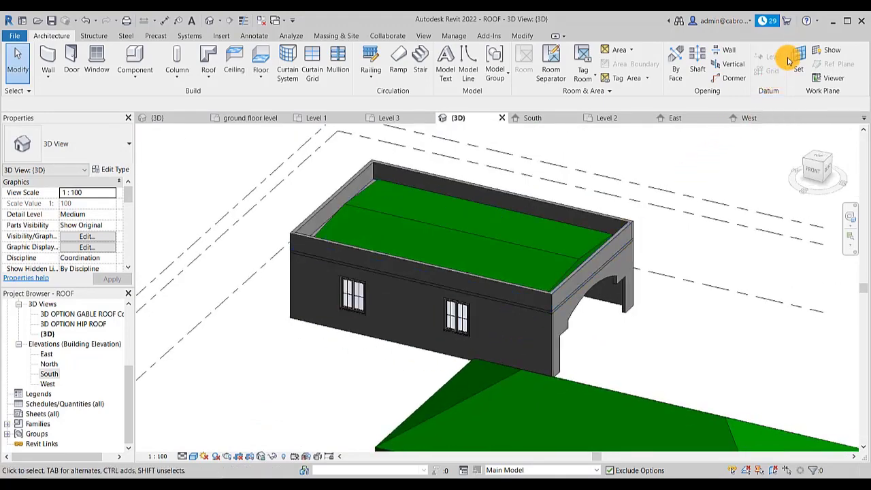
# Display the active work plane on the windowed long wall in the 3D view
pyautogui.click(833, 52)
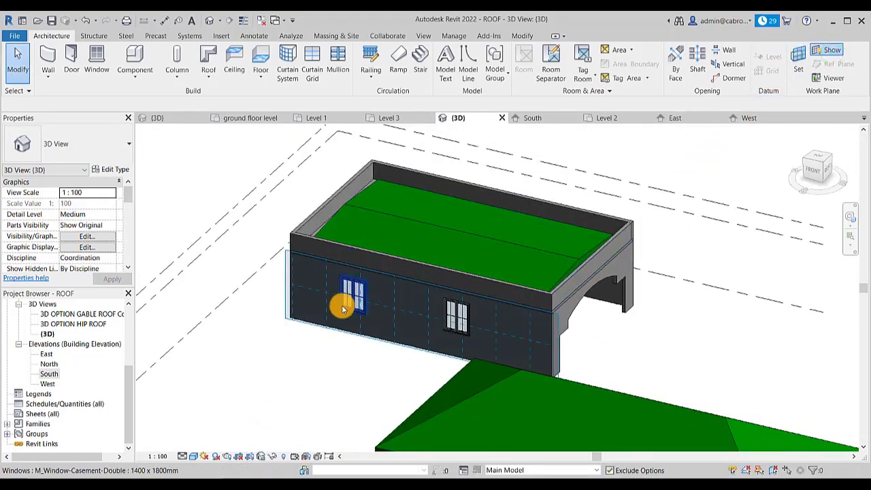
pyautogui.keyDown('shift'); pyautogui.moveTo(414, 315); pyautogui.dragTo(361, 337, button='middle'); pyautogui.keyUp('shift')
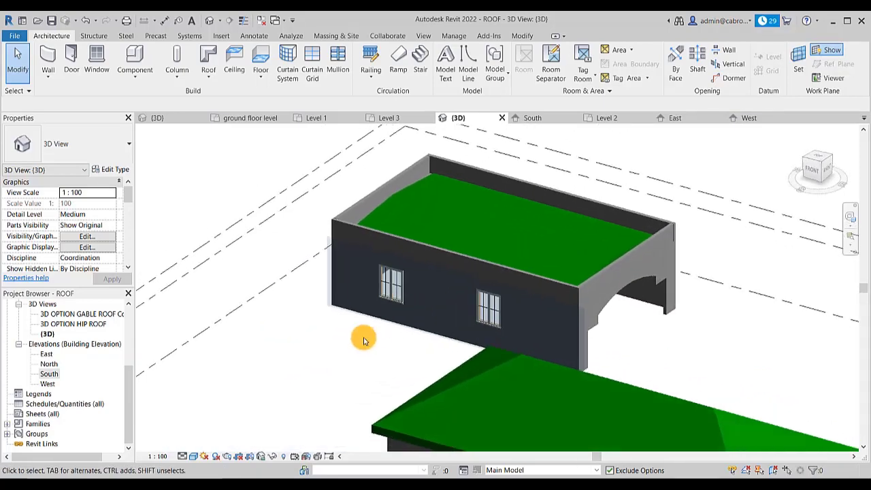
pyautogui.scroll(2, 384, 306)
# Start an in-place model in the Generic Models category and name it Generic Models 1
pyautogui.click(136, 74)
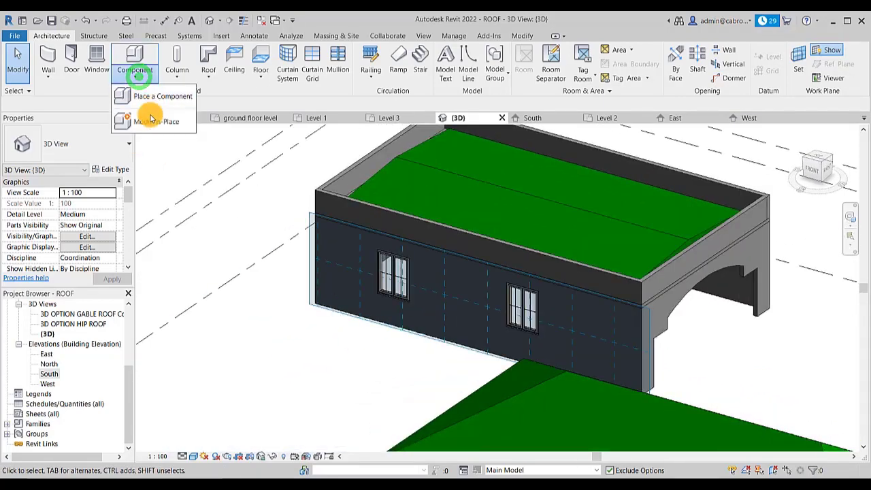
pyautogui.click(147, 119)
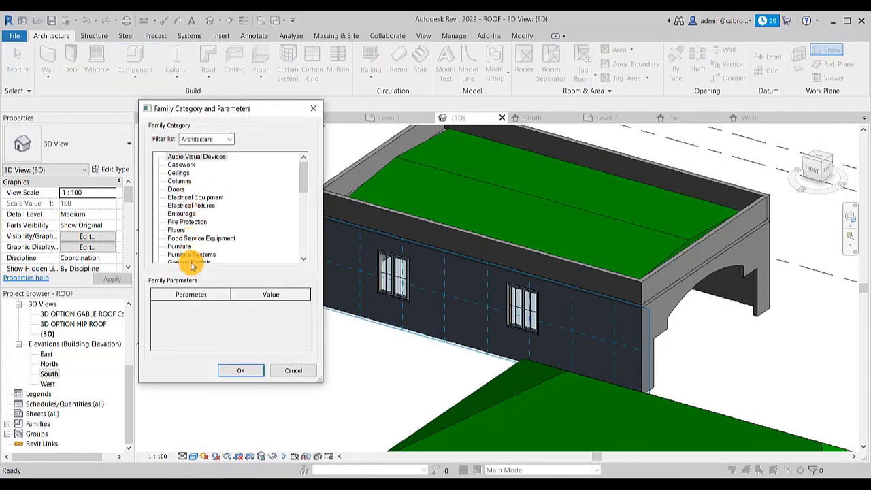
pyautogui.click(192, 264)
pyautogui.click(243, 371)
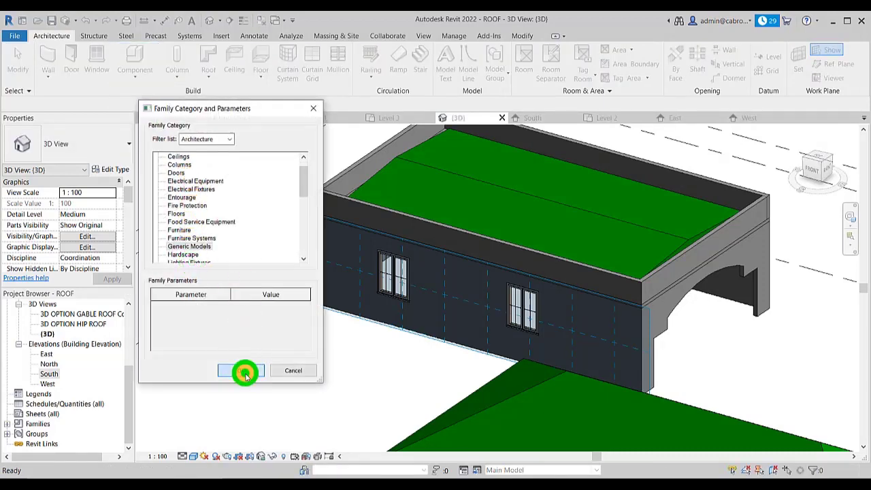
pyautogui.click(442, 271)
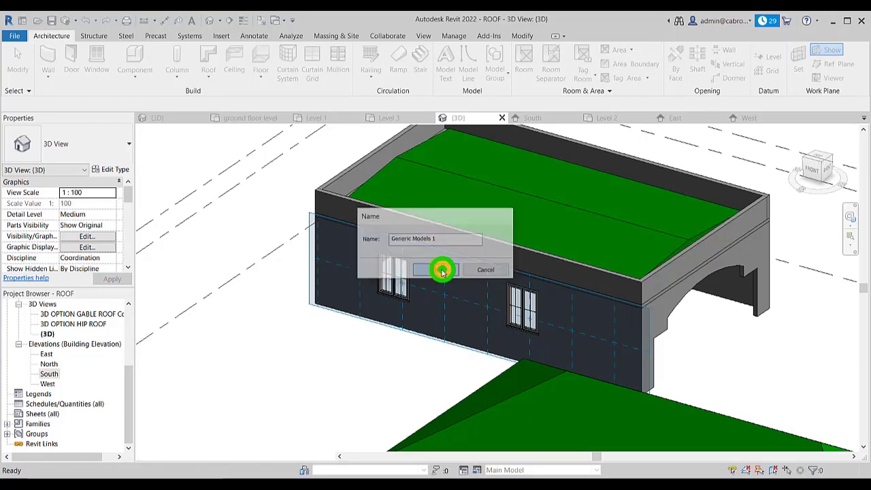
# Start an extrusion, turn off the work plane display and switch to the South elevation
pyautogui.scroll(2, 373, 289)
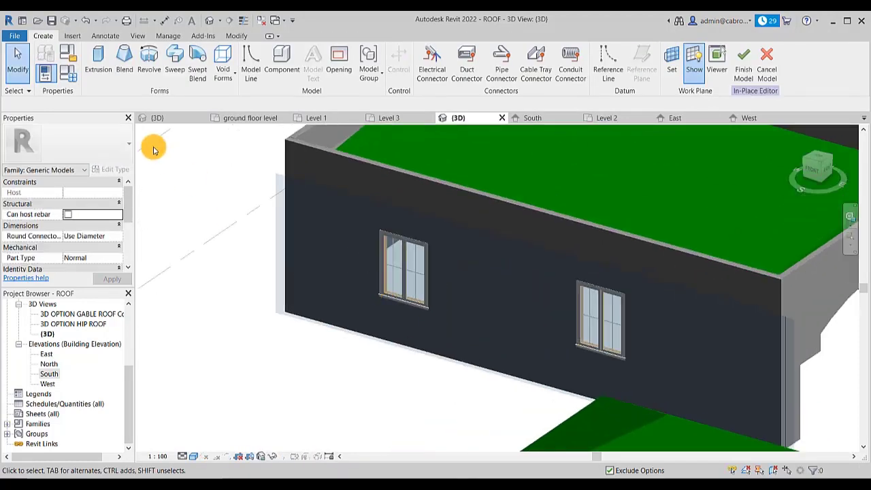
pyautogui.click(97, 58)
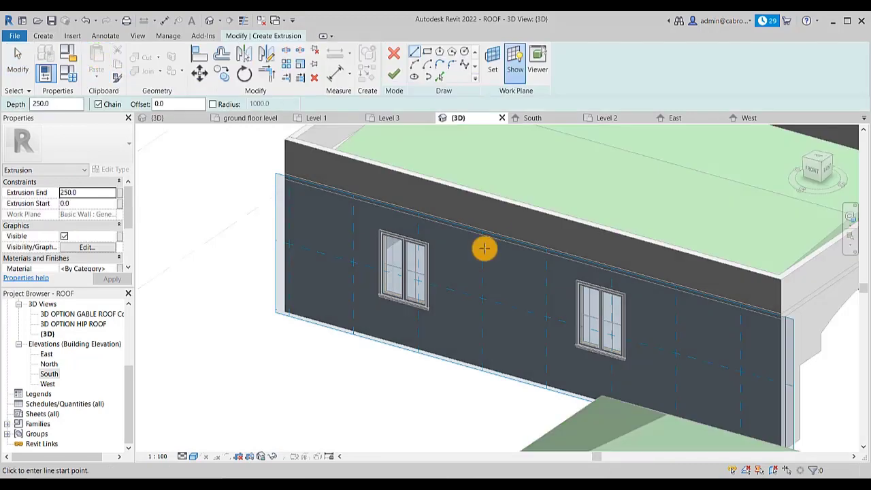
pyautogui.click(516, 58)
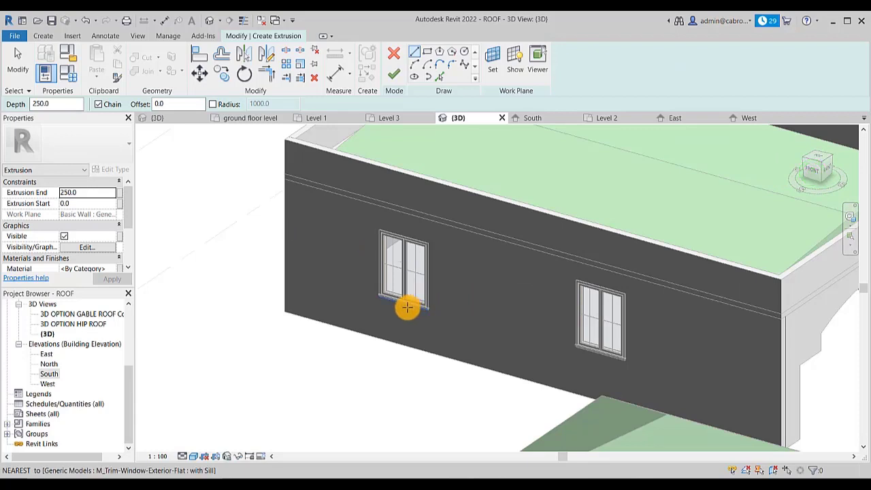
pyautogui.doubleClick(48, 375)
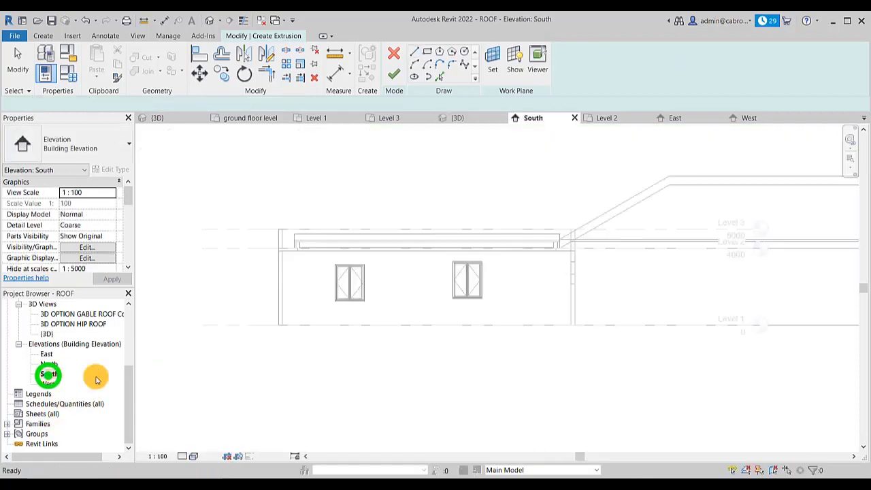
# Sketch a rectangle about 1545 by 1940 mm around the outer trim of the left window, including its sill
pyautogui.scroll(3, 350, 275)
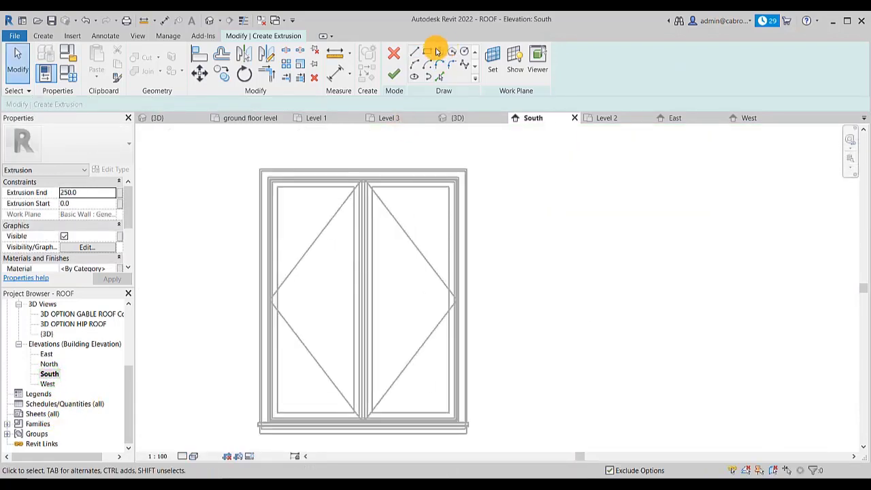
pyautogui.scroll(-1, 453, 141)
pyautogui.click(429, 53)
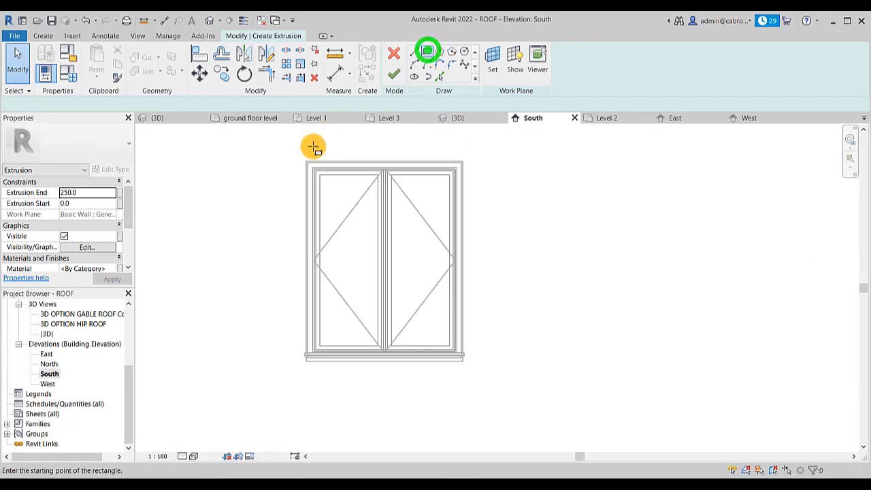
pyautogui.click(305, 159)
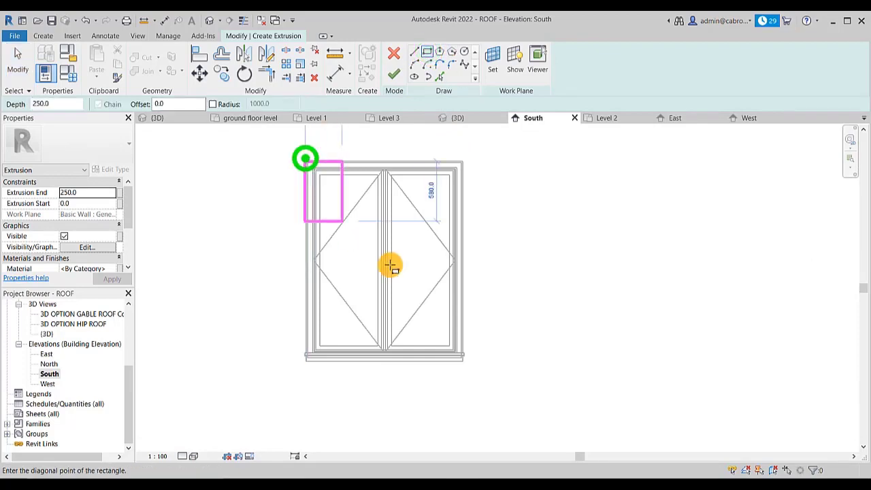
pyautogui.click(464, 363)
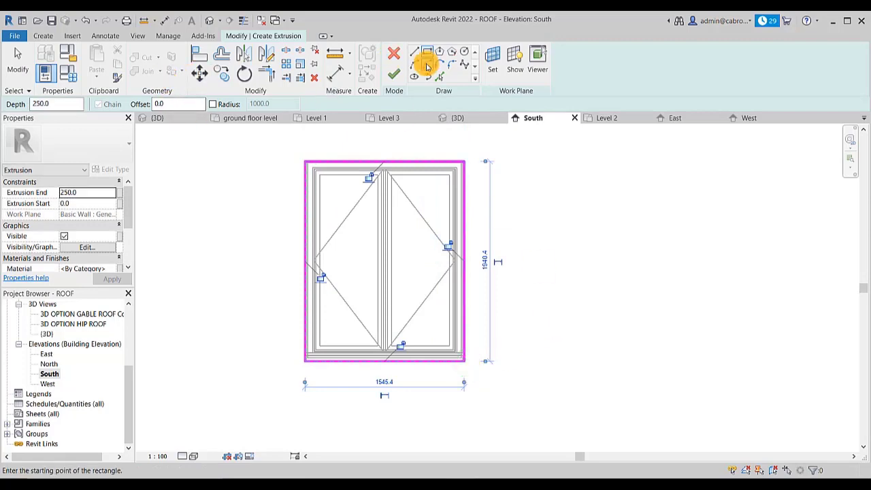
# Set the extrusion depth to 150 and offset all four rectangle edges 200 mm outward with Pick Lines
pyautogui.click(440, 79)
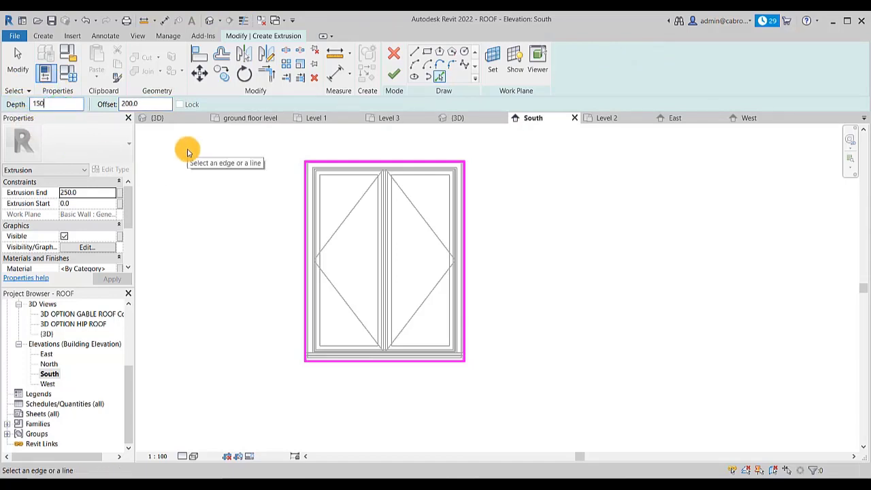
pyautogui.press('Return')
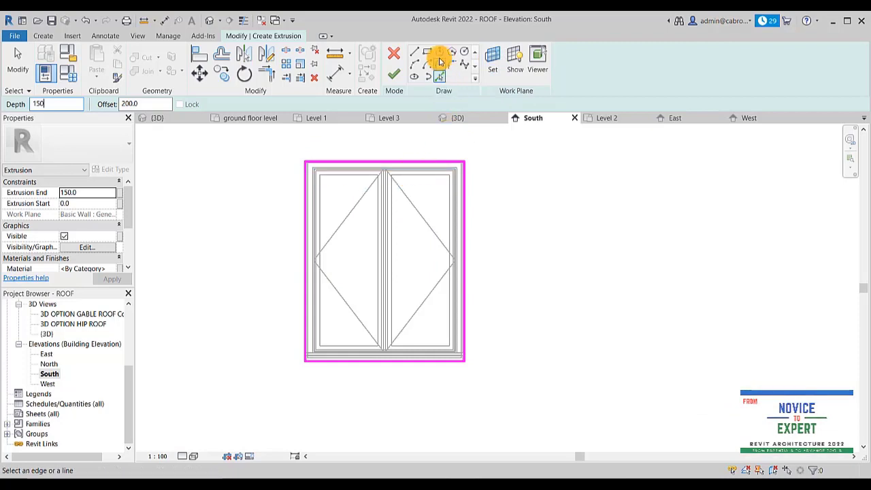
pyautogui.click(469, 175)
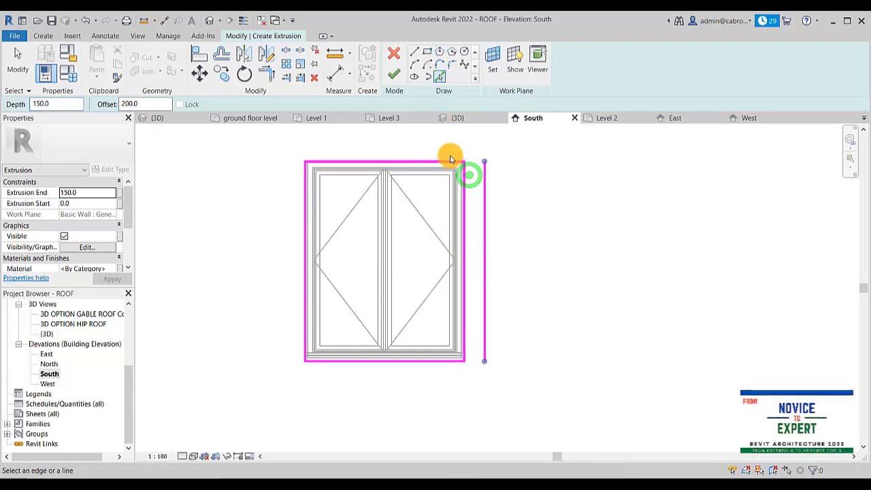
pyautogui.click(448, 156)
pyautogui.click(304, 211)
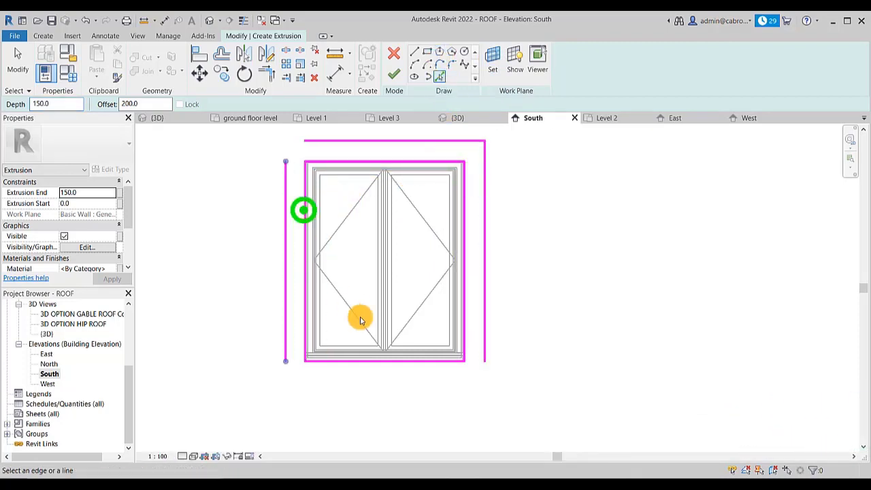
pyautogui.click(411, 362)
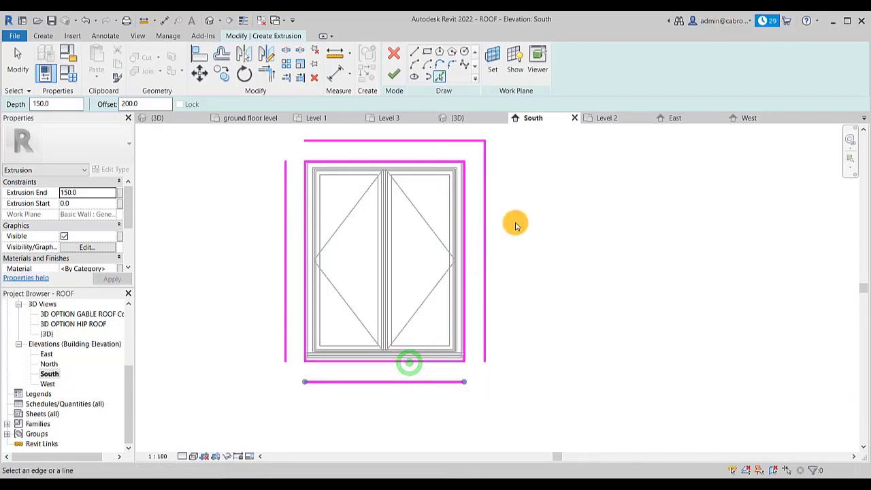
pyautogui.moveTo(515, 220); pyautogui.dragTo(529, 220, button='middle')
pyautogui.press('Escape')
pyautogui.press('Escape')
# Trim and extend the offset lines to corners so they form a closed outer rectangle around the window
pyautogui.press('r')
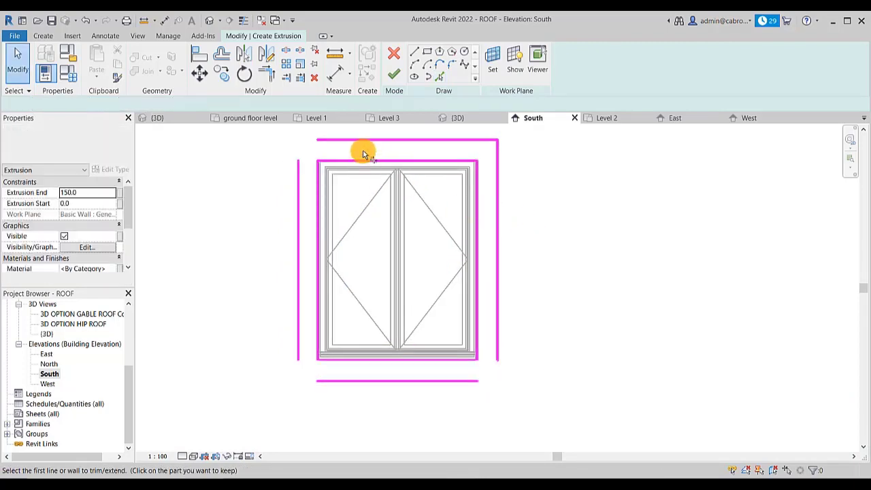
pyautogui.click(361, 141)
pyautogui.click(294, 183)
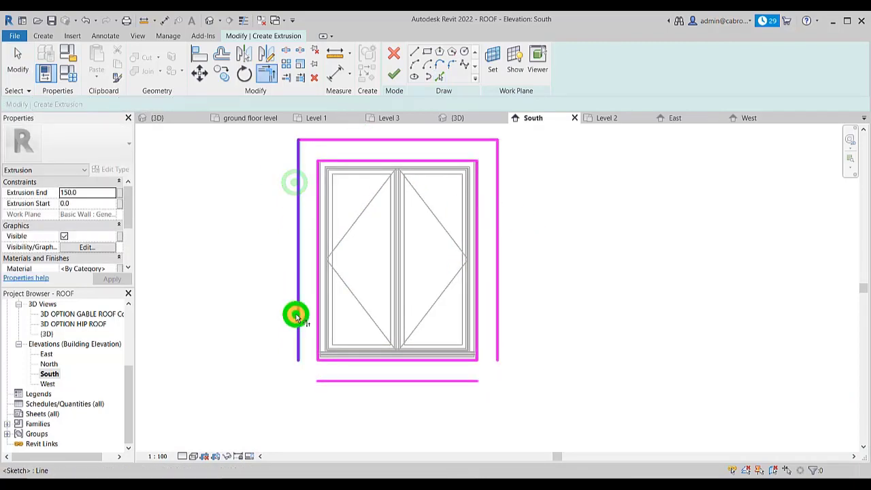
pyautogui.click(334, 380)
pyautogui.click(462, 379)
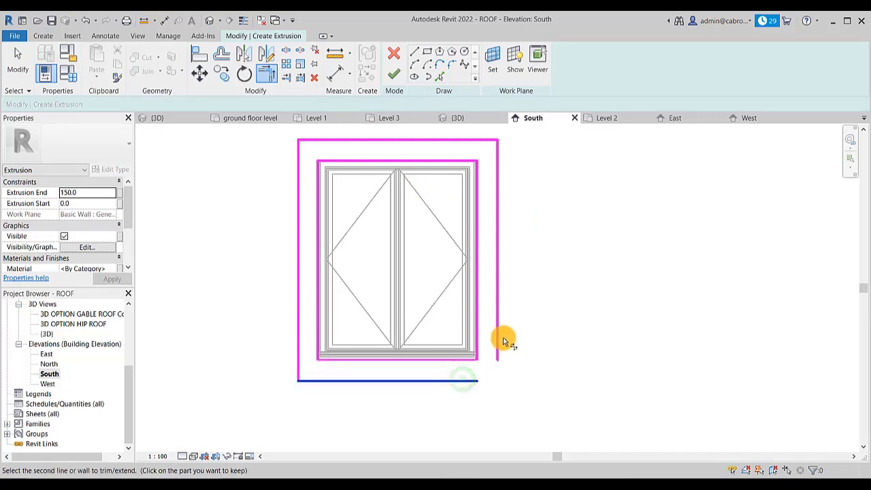
pyautogui.click(497, 338)
pyautogui.scroll(-2, 418, 356)
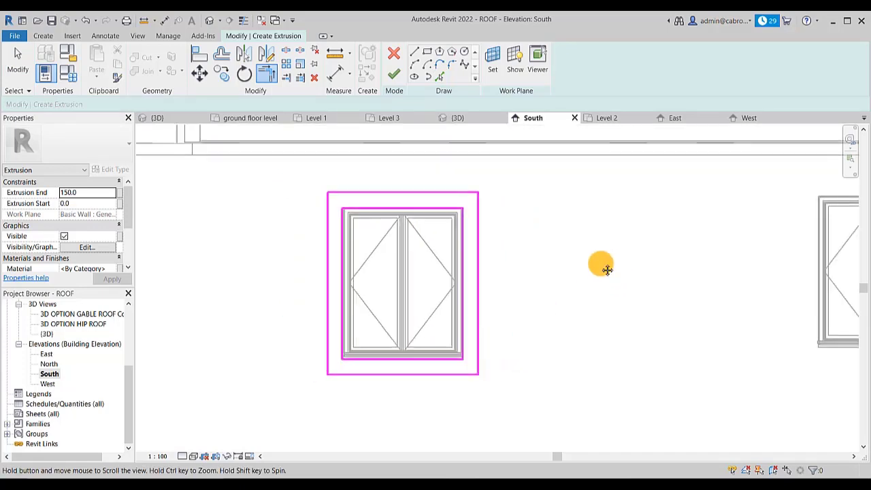
pyautogui.moveTo(607, 269); pyautogui.dragTo(571, 262, button='middle')
pyautogui.press('Escape')
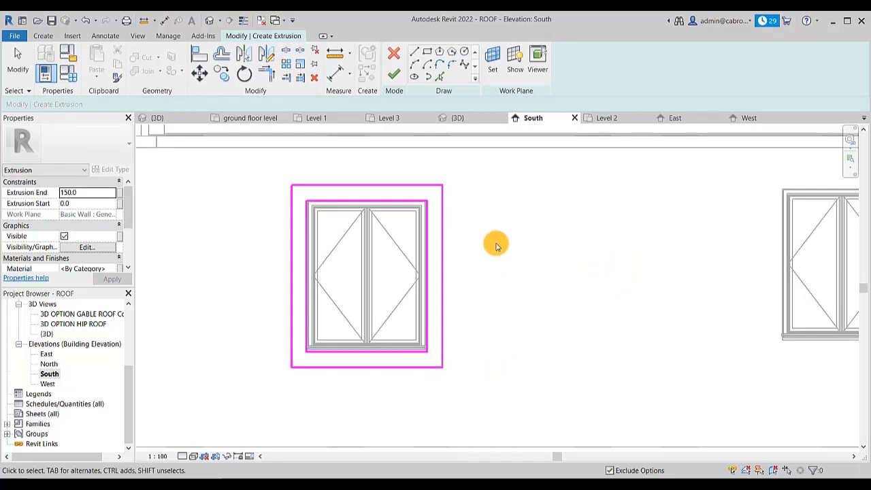
# Finish the surround's extrusion sketch and complete the in-place model
pyautogui.moveTo(496, 247); pyautogui.dragTo(496, 223, button='middle')
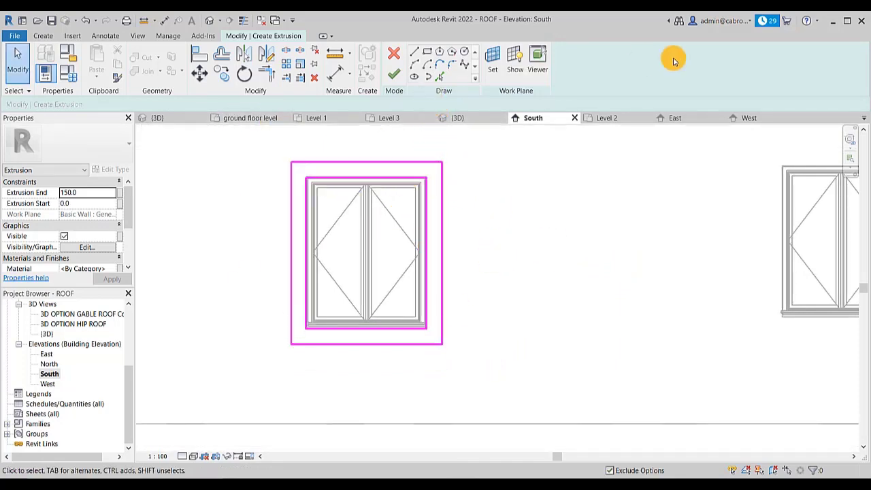
pyautogui.click(395, 77)
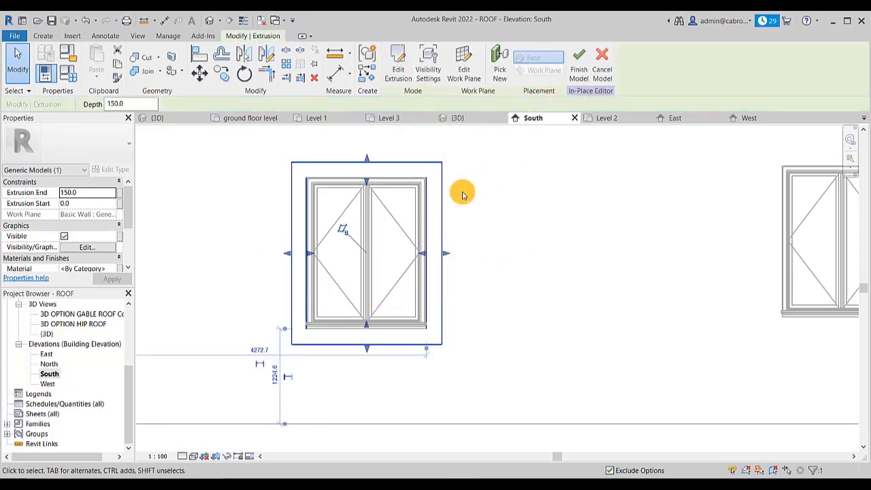
pyautogui.click(580, 59)
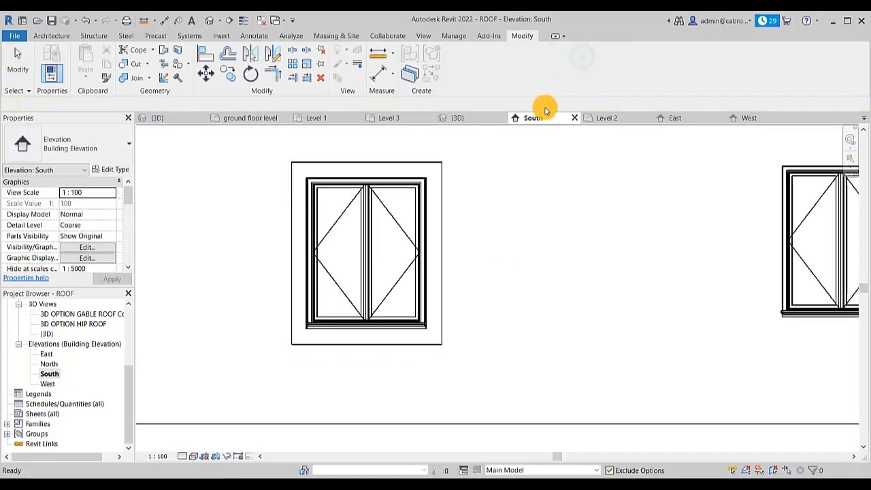
# Examine the new window surround and the neighbouring unframed window in the 3D view
pyautogui.click(212, 23)
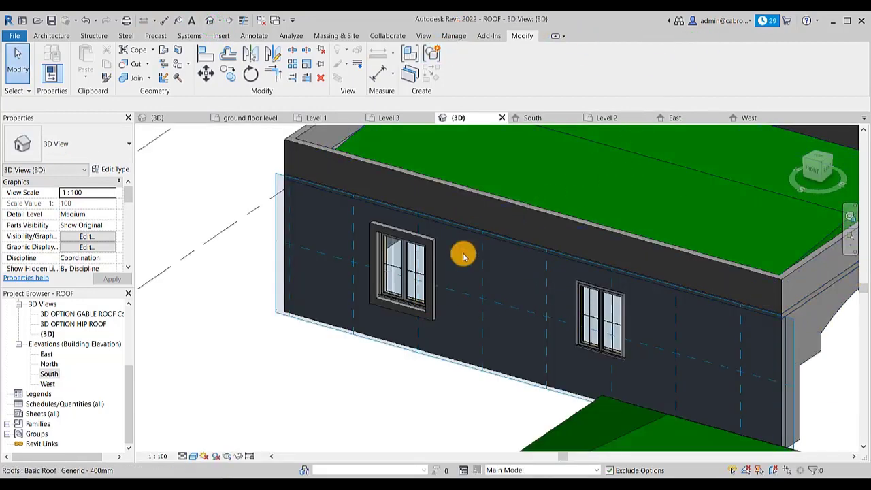
pyautogui.scroll(5, 454, 257)
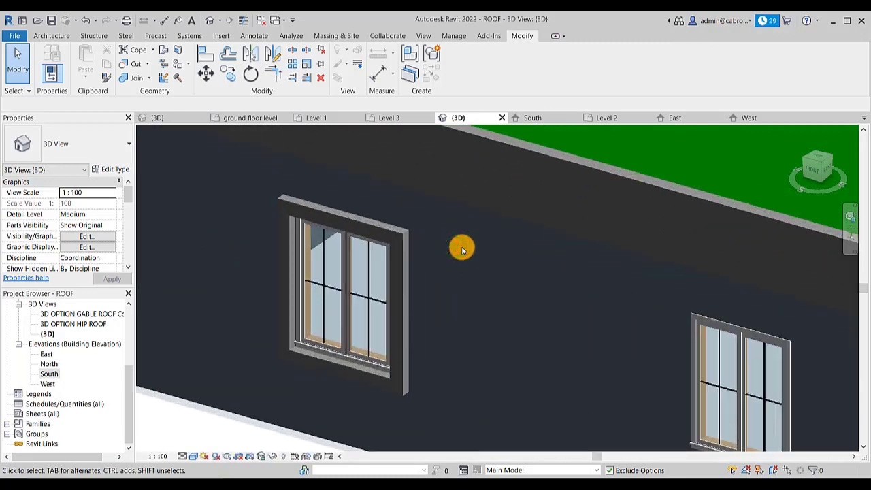
pyautogui.scroll(-4, 438, 233)
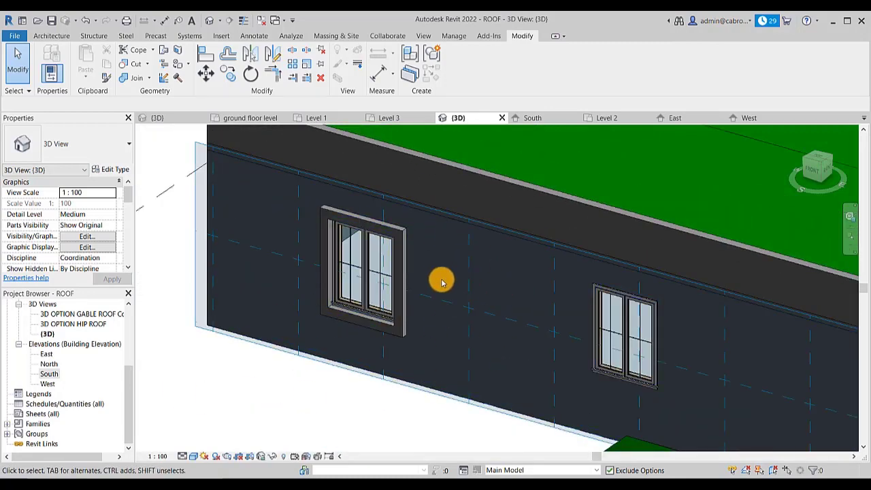
pyautogui.scroll(-3, 442, 281)
pyautogui.moveTo(469, 289); pyautogui.dragTo(388, 270, button='middle')
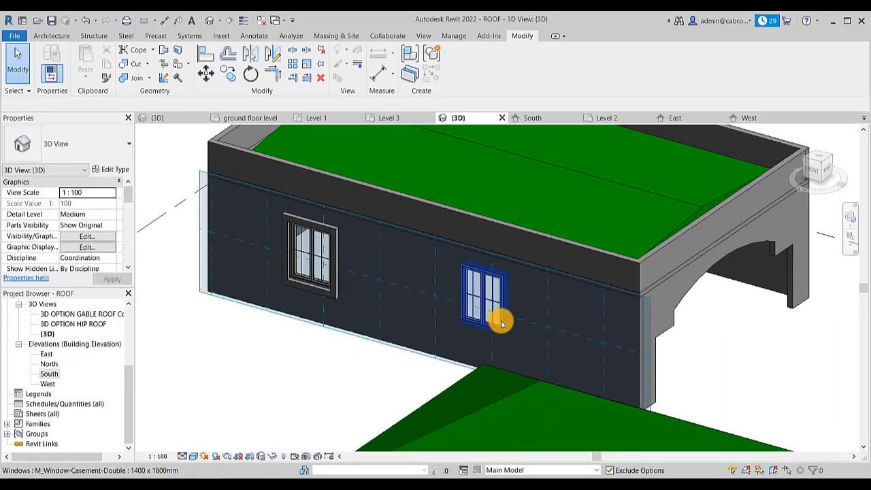
pyautogui.keyDown('shift'); pyautogui.moveTo(510, 282); pyautogui.dragTo(474, 272, button='middle'); pyautogui.keyUp('shift')
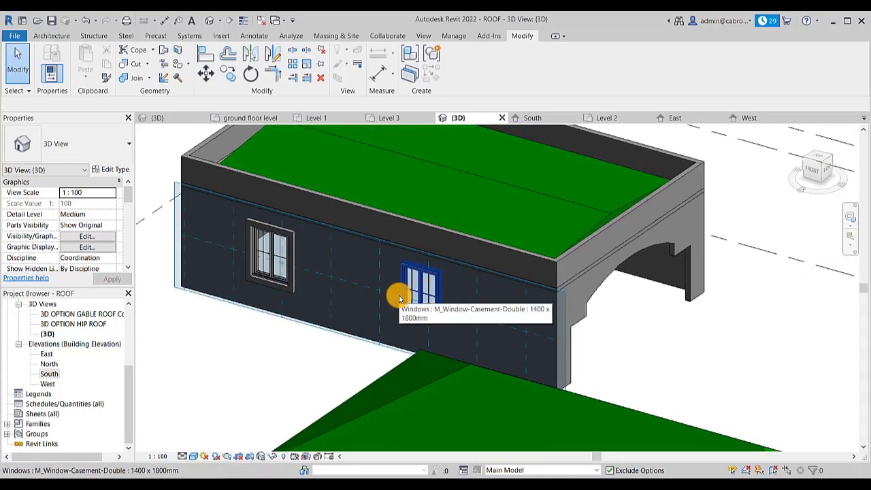
pyautogui.scroll(2, 445, 277)
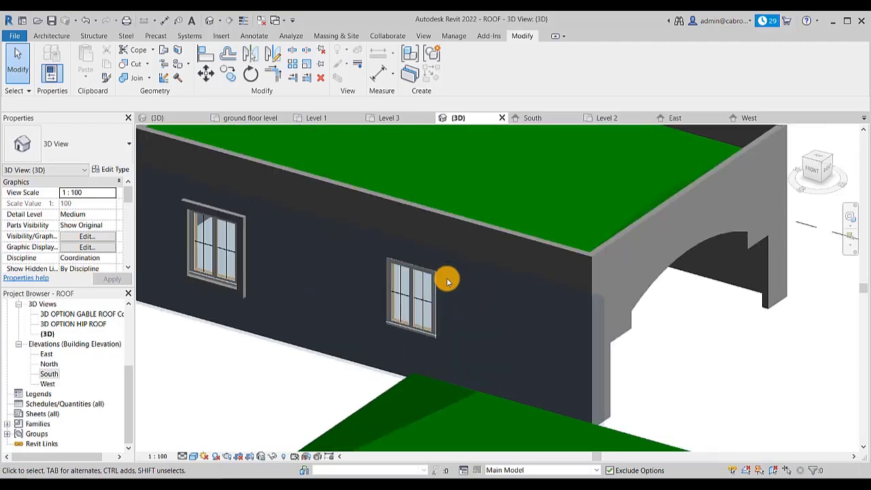
# Start another in-place model in the Generic Models category and accept its suggested name
pyautogui.click(62, 37)
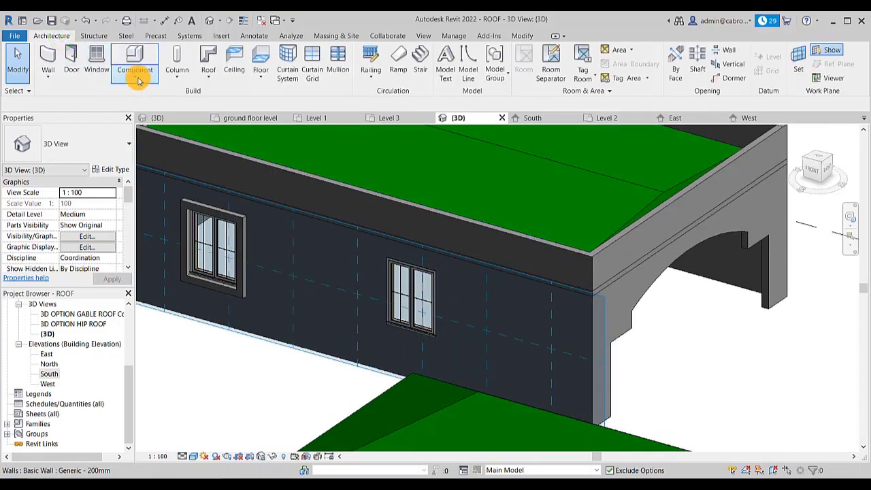
pyautogui.click(134, 74)
pyautogui.click(151, 123)
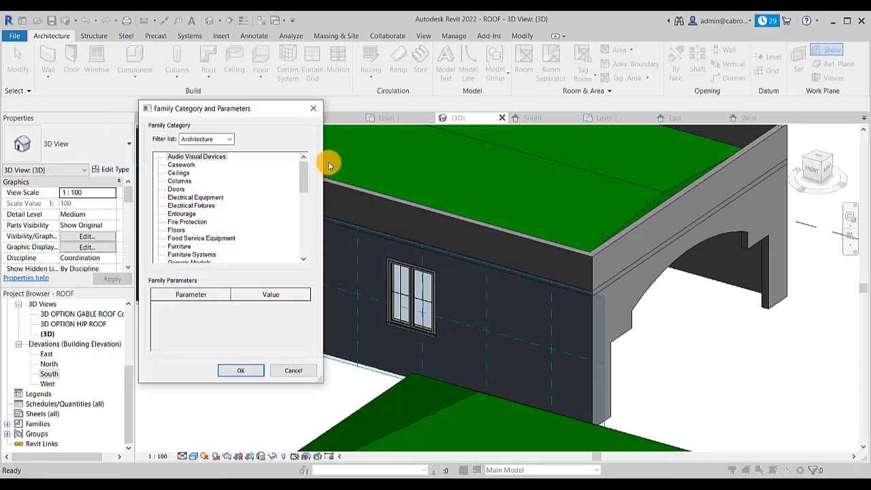
pyautogui.moveTo(310, 175); pyautogui.dragTo(295, 191)
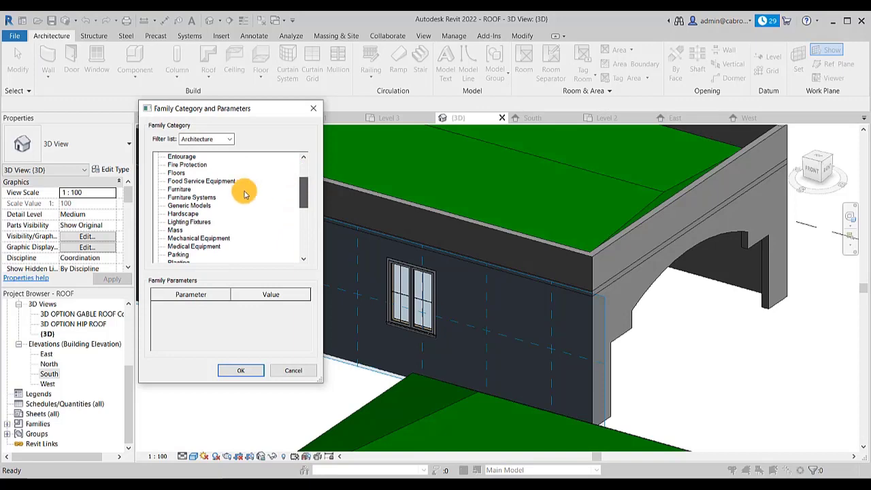
pyautogui.click(238, 371)
pyautogui.click(447, 270)
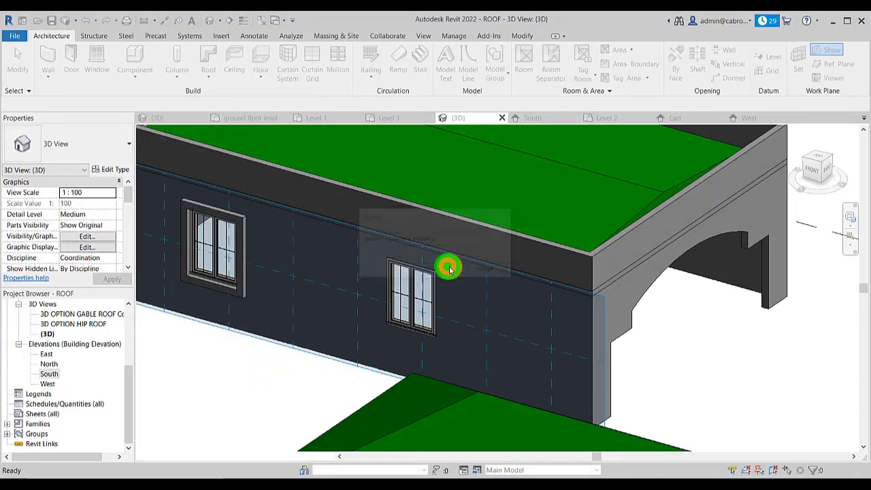
# Open the South elevation and try to start an extrusion for the unframed window
pyautogui.click(52, 375)
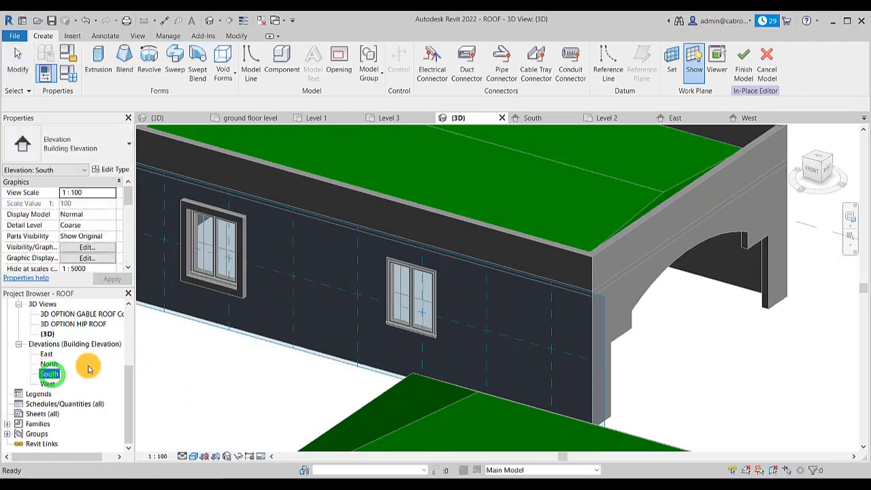
pyautogui.doubleClick(55, 372)
pyautogui.scroll(-3, 274, 239)
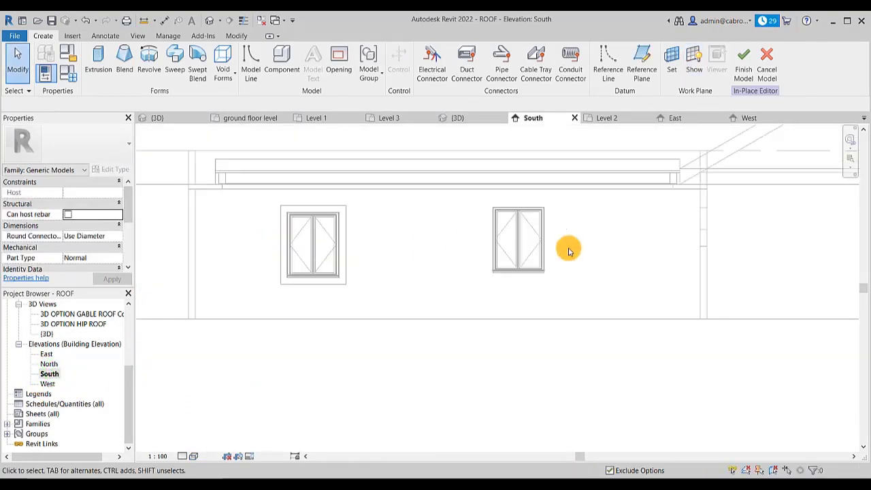
pyautogui.moveTo(553, 237); pyautogui.dragTo(384, 233, button='middle')
pyautogui.scroll(5, 383, 233)
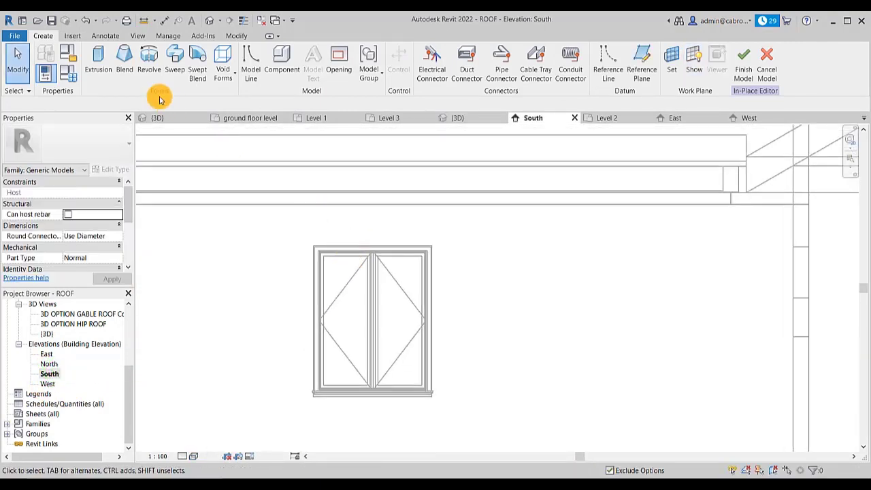
pyautogui.click(100, 62)
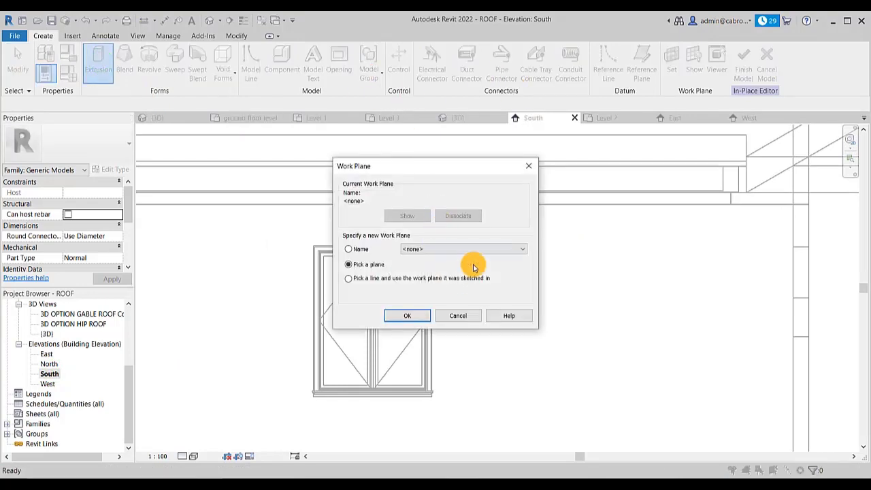
pyautogui.click(528, 170)
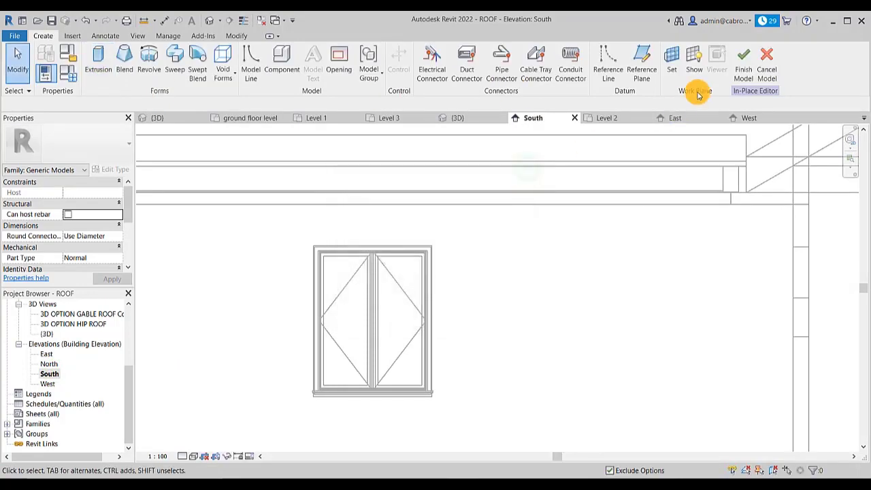
pyautogui.click(749, 61)
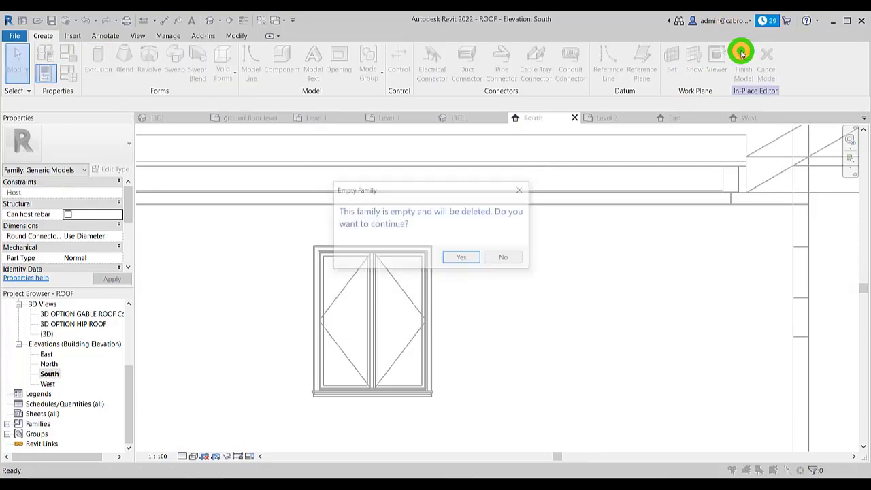
pyautogui.click(509, 260)
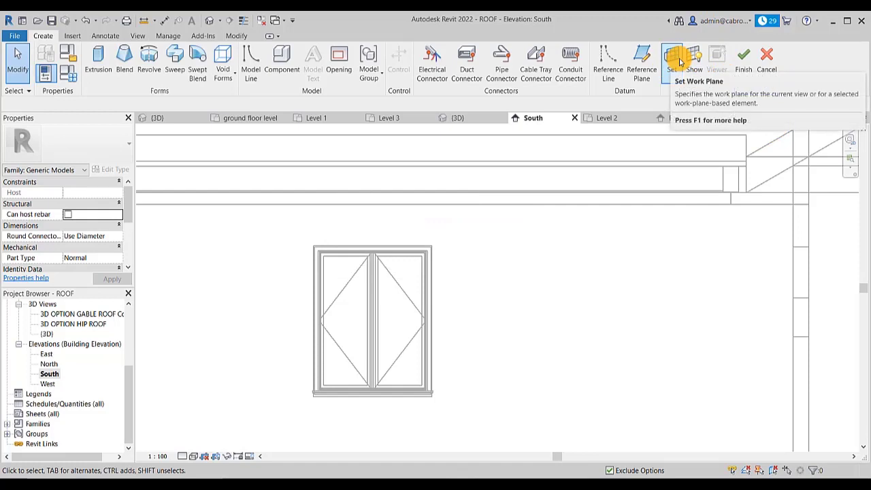
# Try to set the missing work plane by picking a plane in the South elevation
pyautogui.click(695, 59)
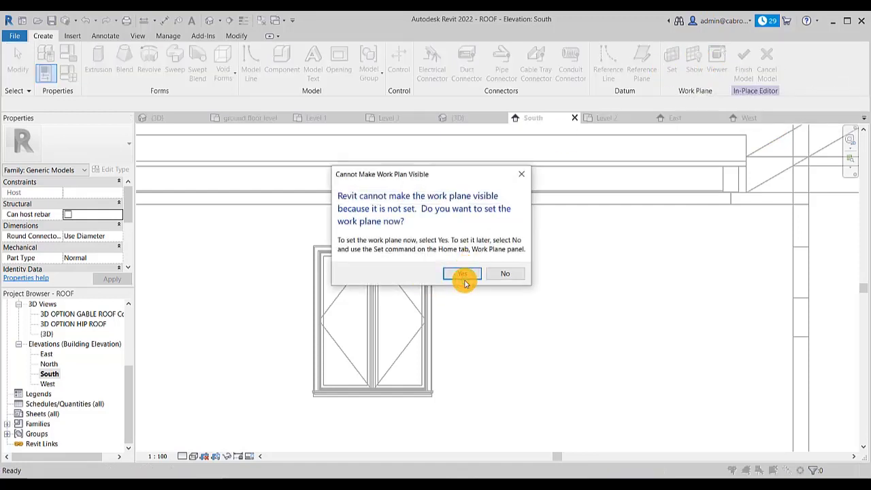
pyautogui.click(467, 274)
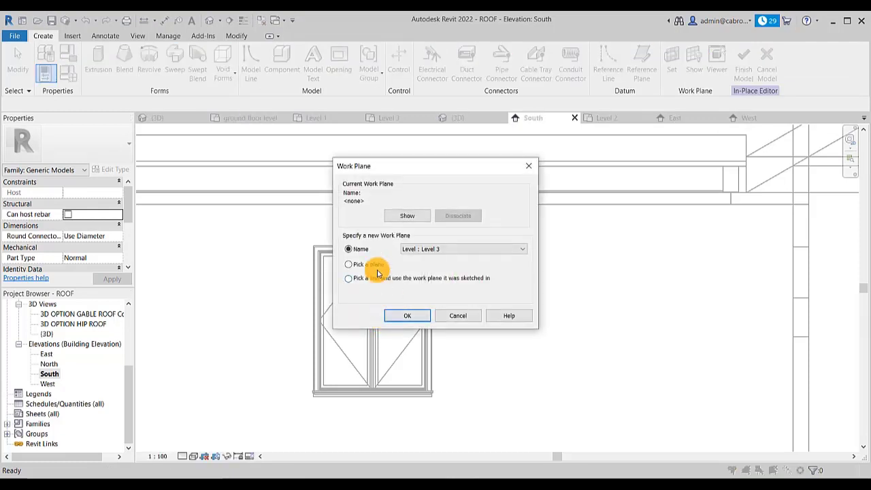
pyautogui.click(416, 315)
pyautogui.scroll(-4, 369, 311)
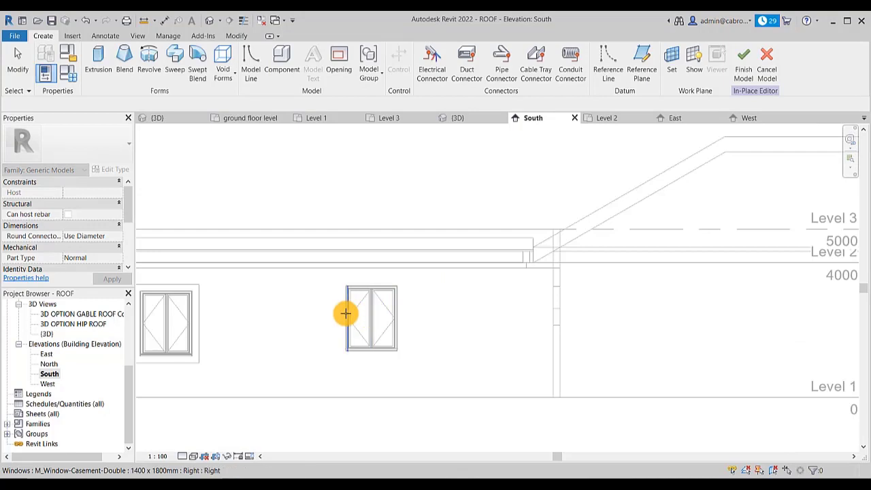
pyautogui.scroll(2, 344, 313)
pyautogui.scroll(1, 344, 314)
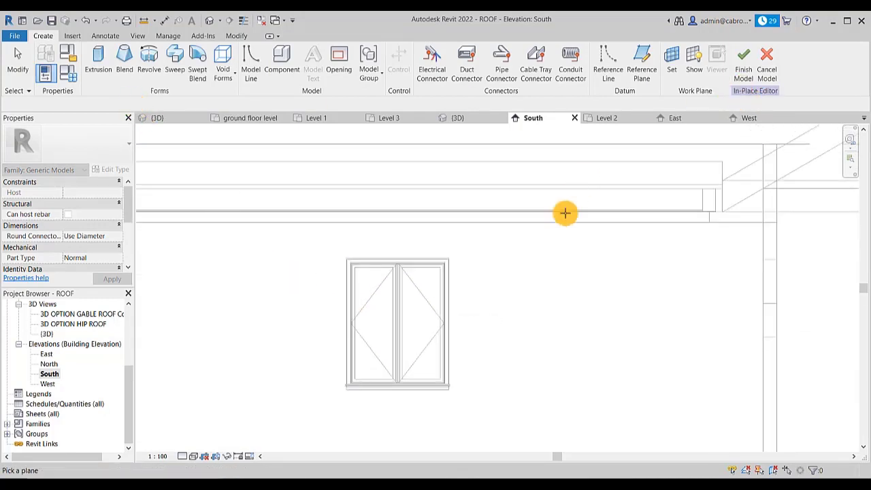
pyautogui.scroll(1, 357, 386)
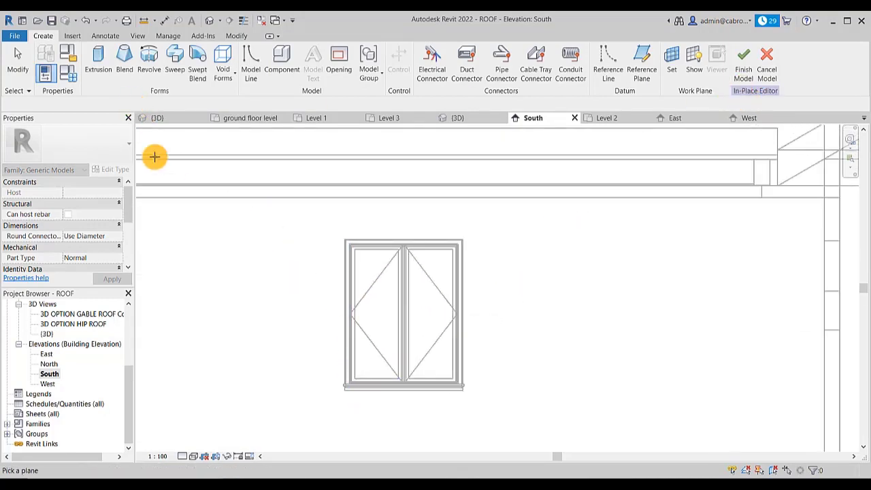
pyautogui.click(106, 56)
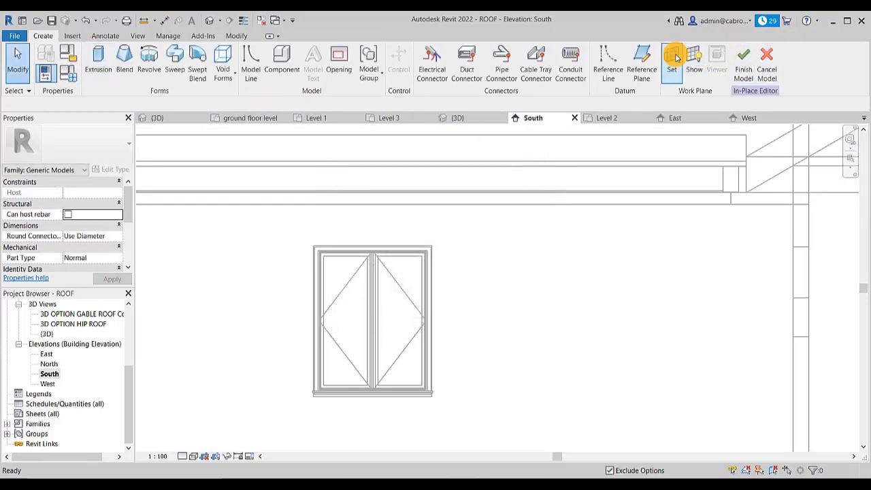
pyautogui.click(673, 55)
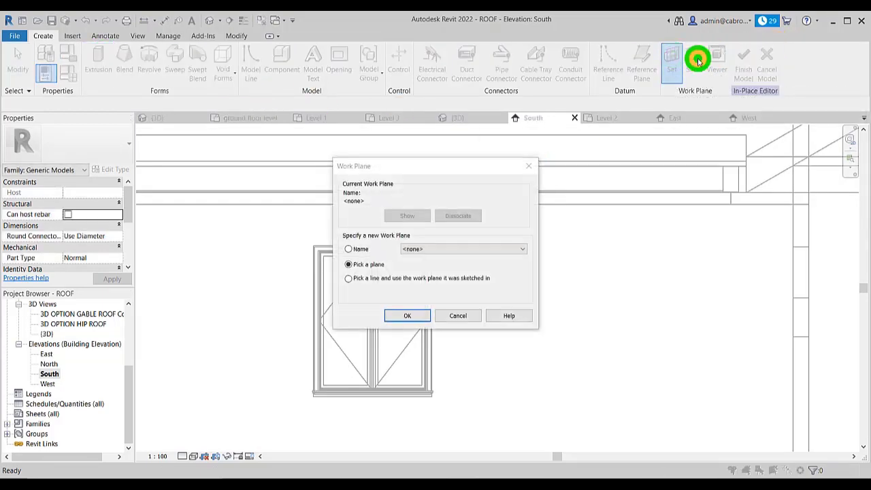
pyautogui.click(528, 168)
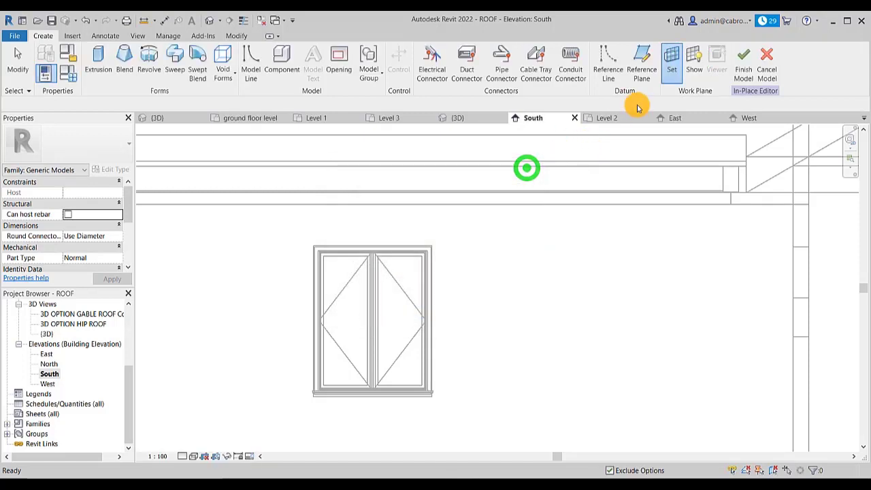
pyautogui.click(773, 55)
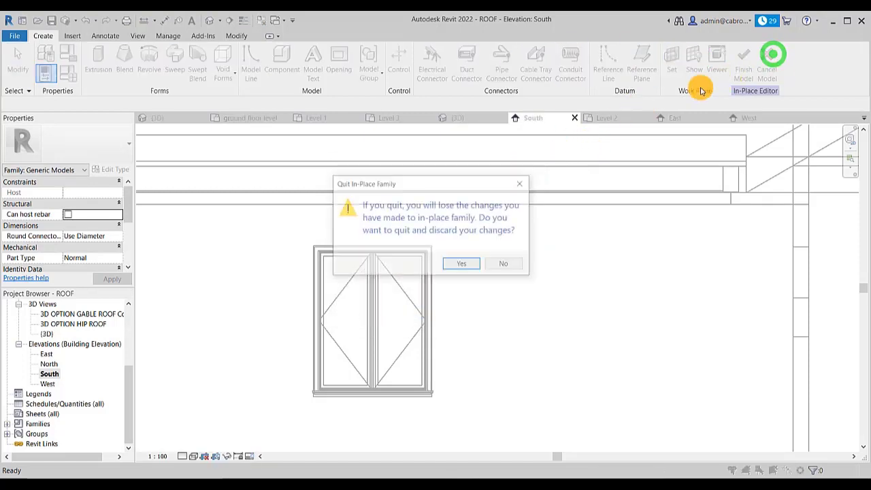
pyautogui.click(520, 185)
# Quit the empty in-place model and discard its changes
pyautogui.scroll(-2, 449, 282)
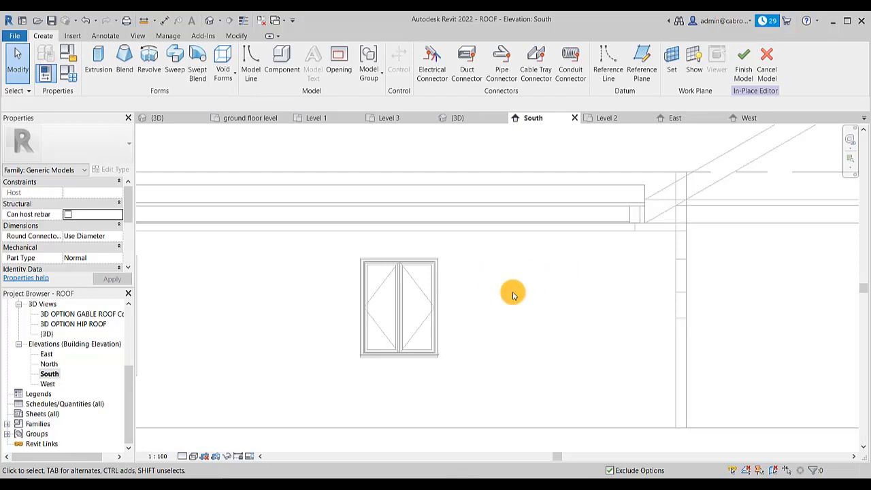
pyautogui.scroll(-2, 517, 296)
pyautogui.moveTo(537, 303); pyautogui.dragTo(487, 307, button='middle')
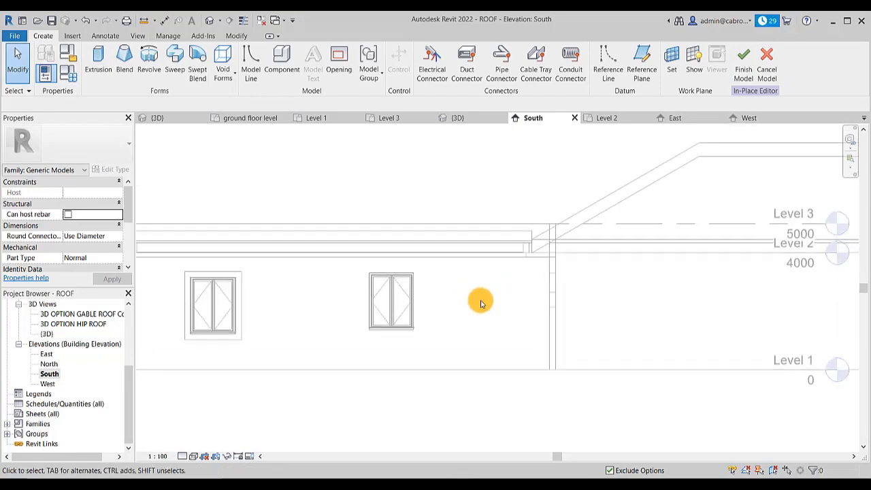
pyautogui.scroll(-1, 481, 303)
pyautogui.scroll(-1, 432, 293)
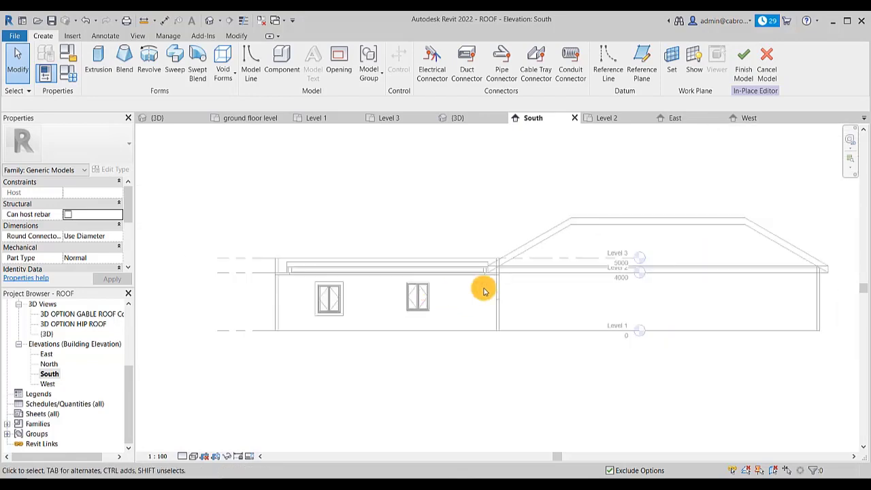
pyautogui.moveTo(482, 288); pyautogui.dragTo(416, 309, button='middle')
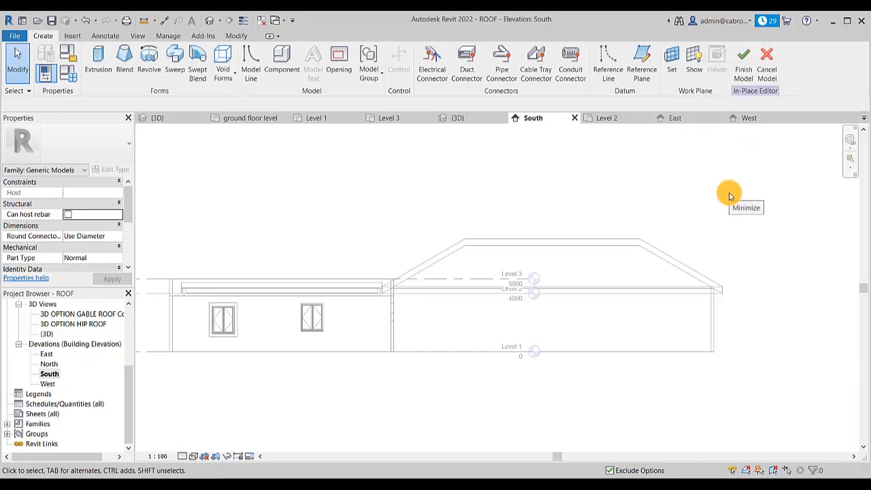
pyautogui.click(767, 62)
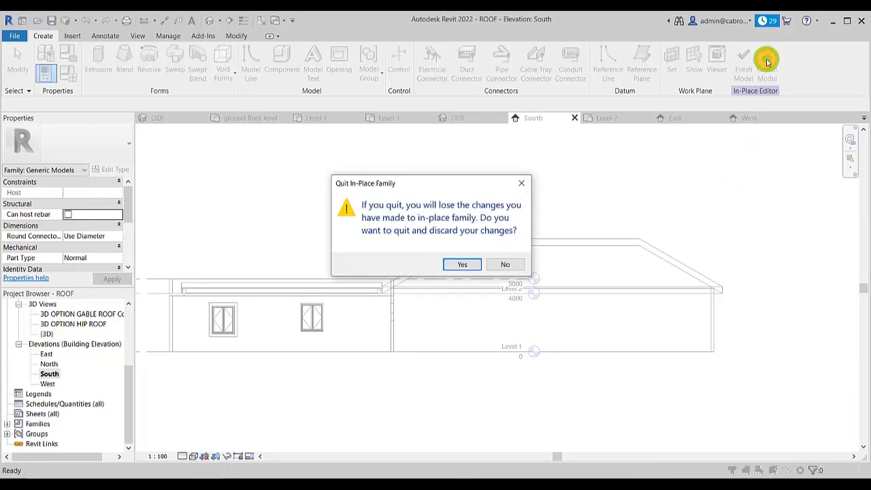
pyautogui.click(463, 264)
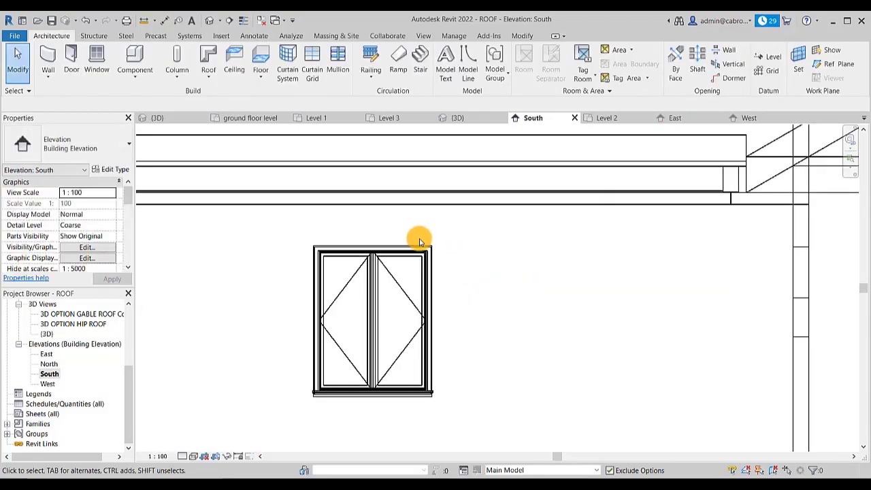
# Return to the 3D view and turn off the work plane display on the long wall
pyautogui.scroll(-3, 415, 272)
pyautogui.moveTo(621, 277); pyautogui.dragTo(599, 327, button='middle')
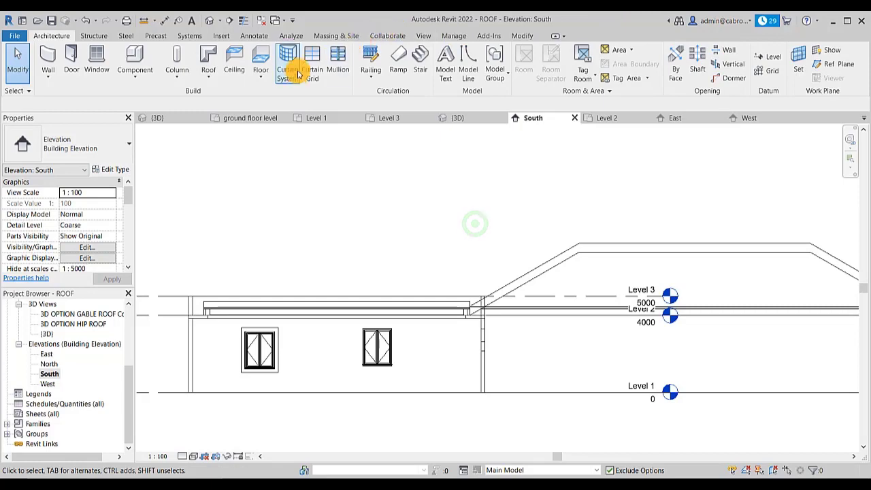
pyautogui.click(210, 21)
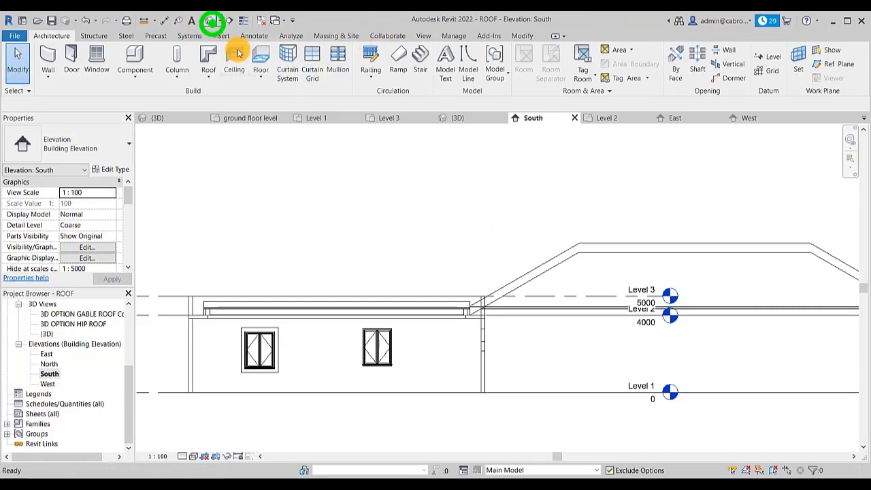
pyautogui.scroll(-2, 564, 334)
pyautogui.moveTo(632, 333); pyautogui.dragTo(576, 331, button='middle')
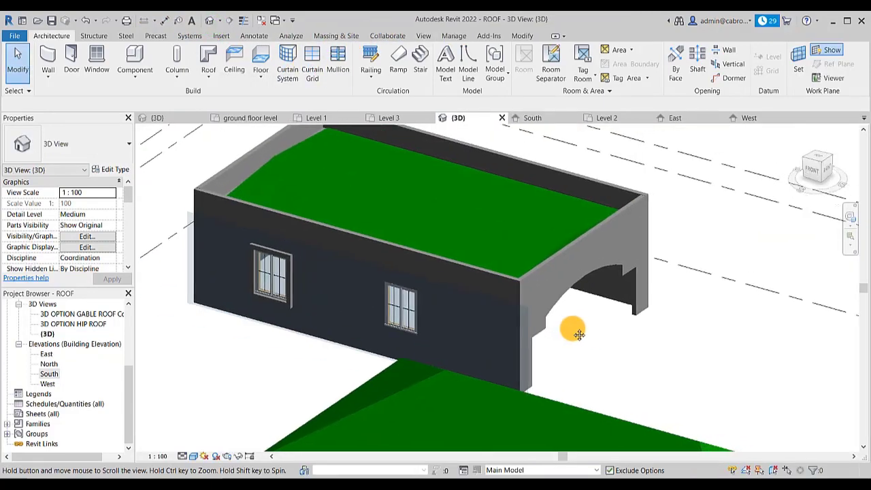
pyautogui.moveTo(707, 304); pyautogui.dragTo(617, 337, button='middle')
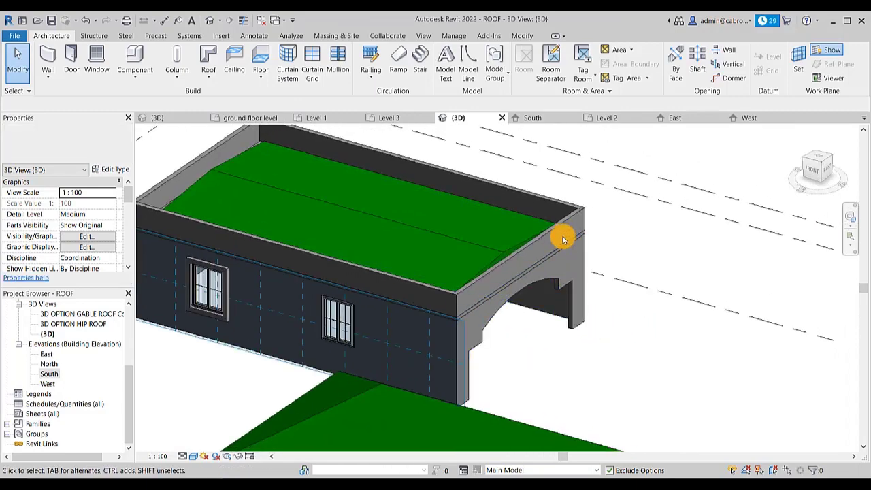
pyautogui.moveTo(565, 273); pyautogui.dragTo(448, 346, button='middle')
pyautogui.scroll(6, 463, 432)
pyautogui.scroll(-2, 490, 422)
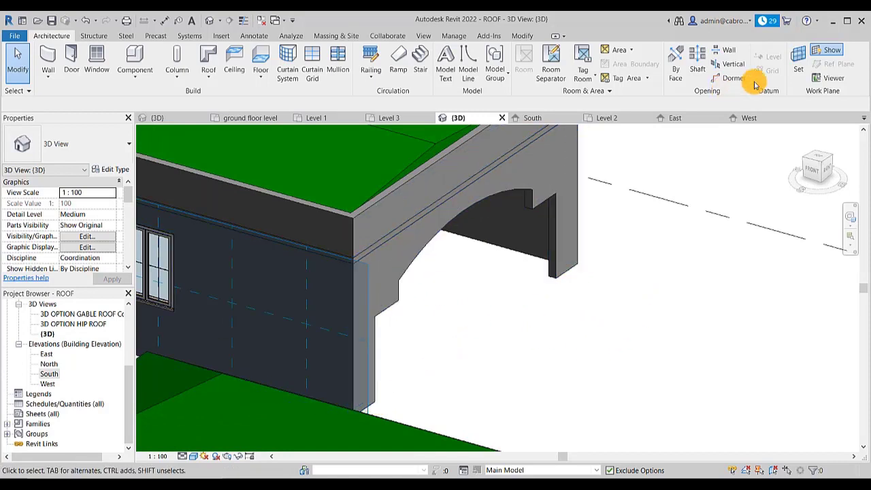
pyautogui.moveTo(467, 247); pyautogui.dragTo(438, 256, button='middle')
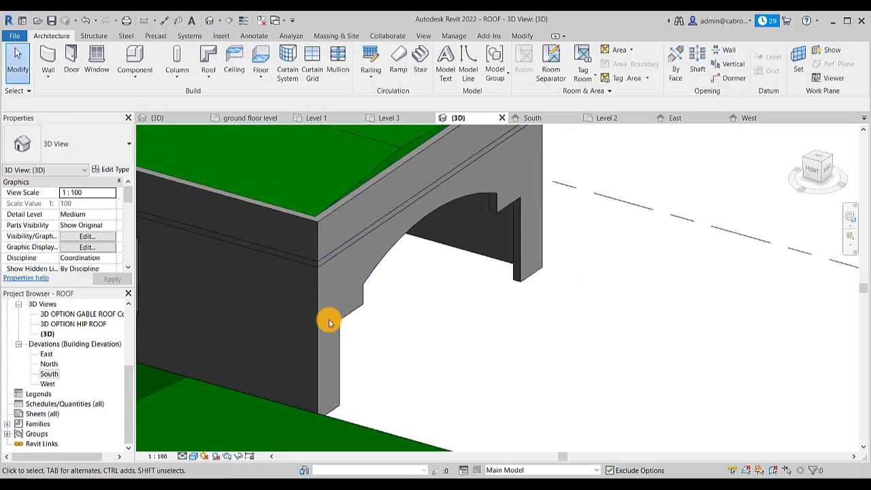
# Examine the long wall's two windows and the arched opening in the end wall in the 3D view
pyautogui.scroll(-2, 465, 338)
pyautogui.moveTo(281, 312); pyautogui.dragTo(331, 300, button='middle')
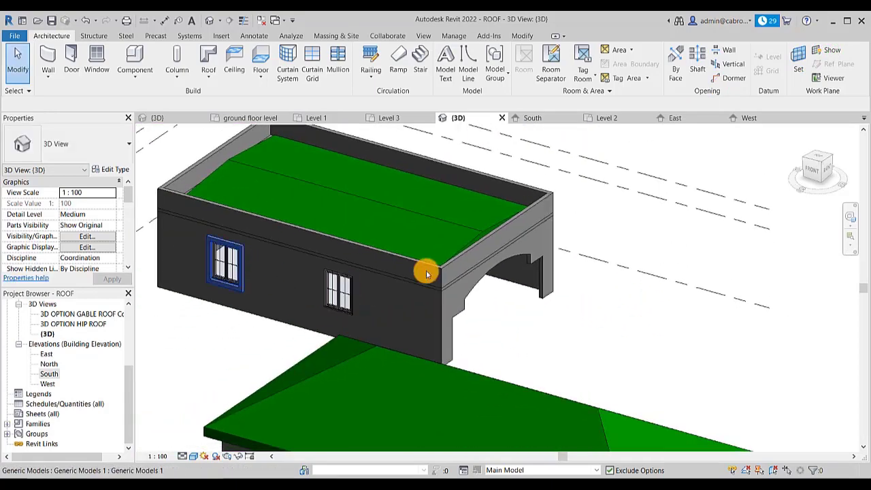
pyautogui.moveTo(577, 346); pyautogui.dragTo(564, 340, button='middle')
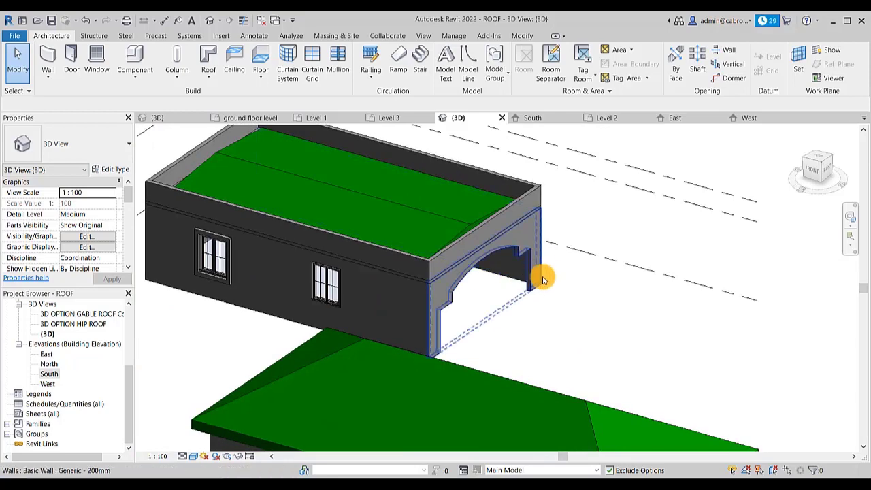
pyautogui.moveTo(524, 336); pyautogui.dragTo(493, 328, button='middle')
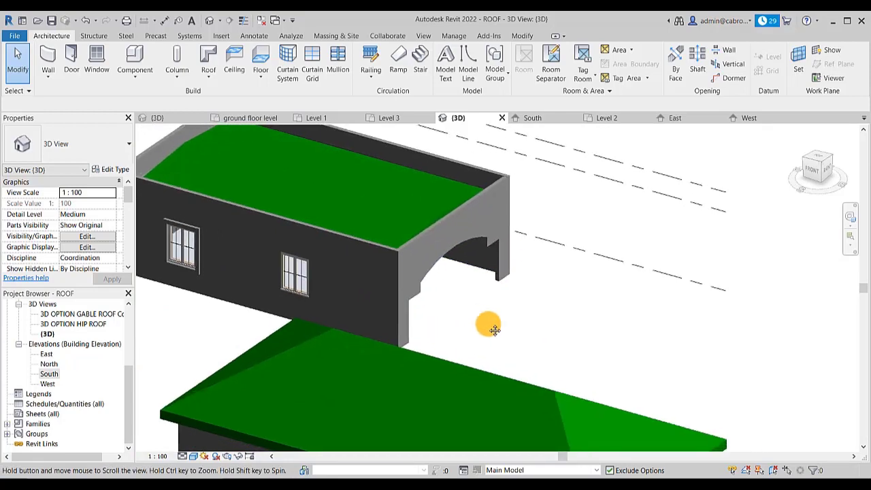
pyautogui.scroll(1, 472, 322)
pyautogui.scroll(2, 472, 322)
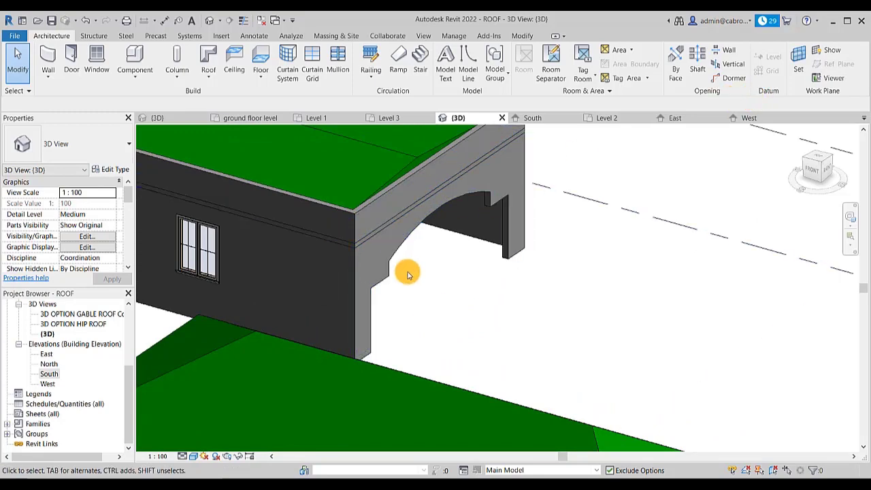
pyautogui.moveTo(408, 268); pyautogui.dragTo(404, 259, button='middle')
pyautogui.scroll(3, 369, 233)
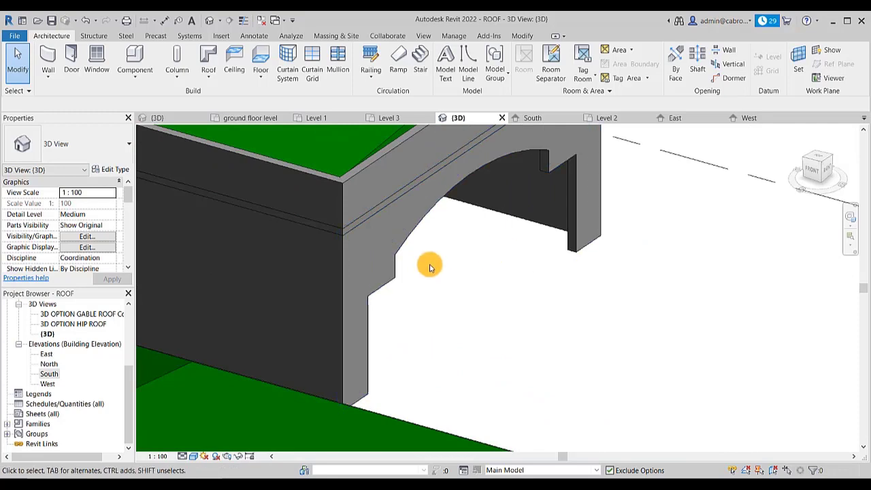
pyautogui.scroll(-2, 430, 268)
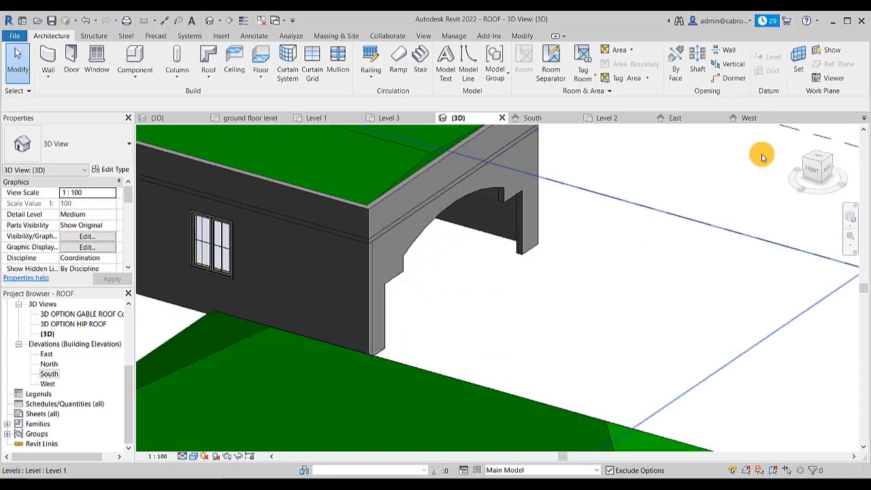
# Start a new in-place model in the Generic Models category and accept the suggested name
pyautogui.click(135, 75)
pyautogui.click(145, 123)
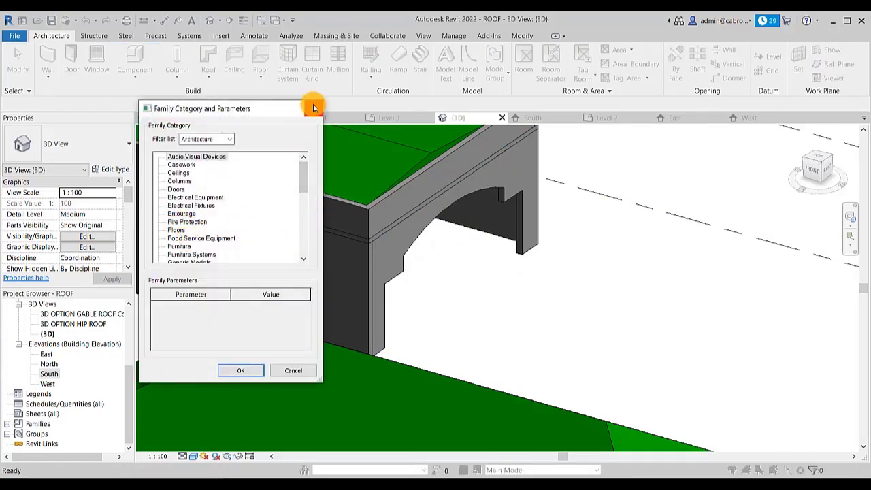
pyautogui.moveTo(303, 175); pyautogui.dragTo(301, 195)
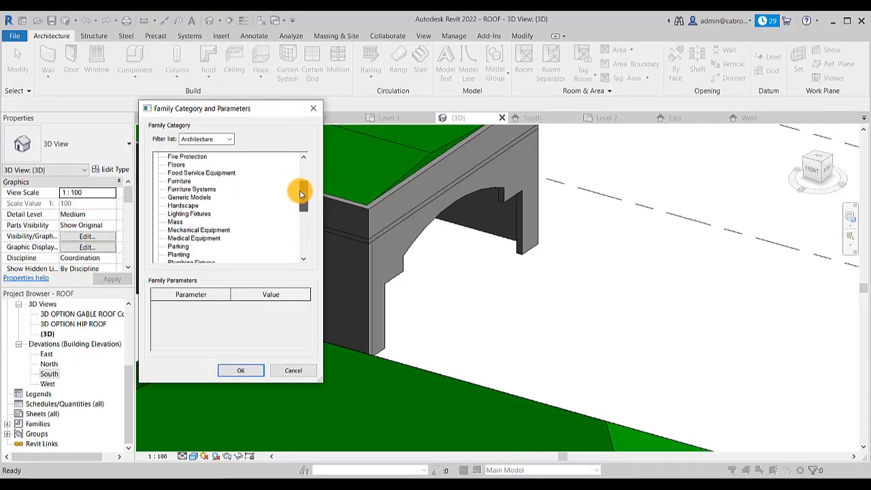
pyautogui.click(245, 369)
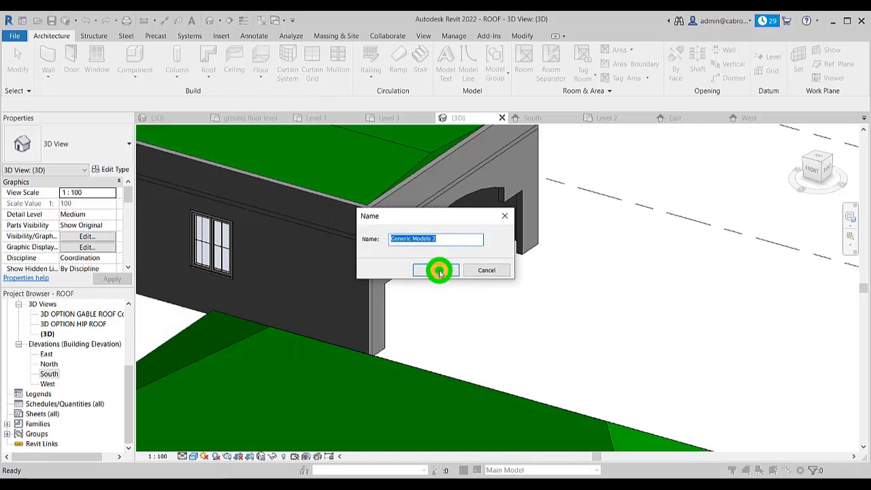
pyautogui.click(439, 271)
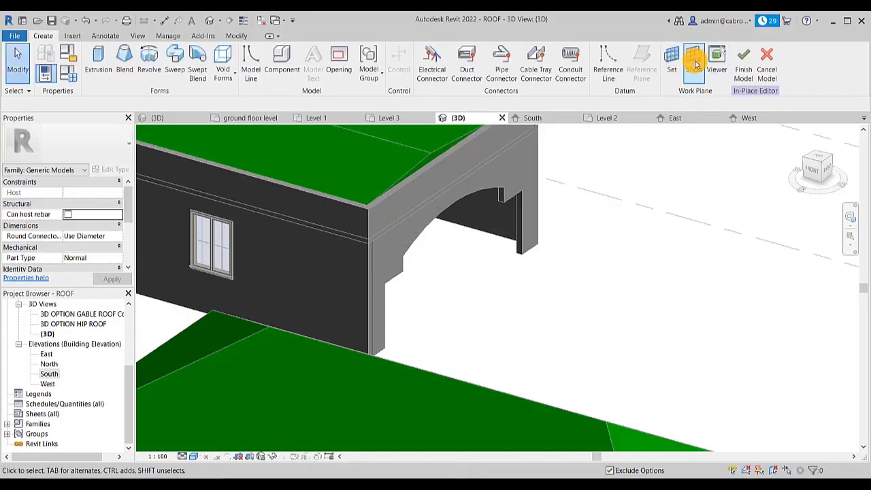
# Set the work plane by picking the outer face of the end wall with the arched opening
pyautogui.click(671, 61)
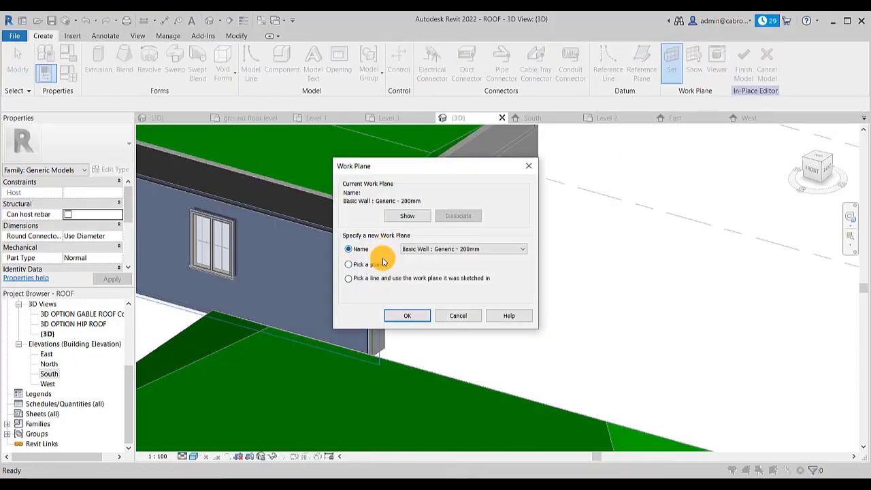
pyautogui.click(409, 316)
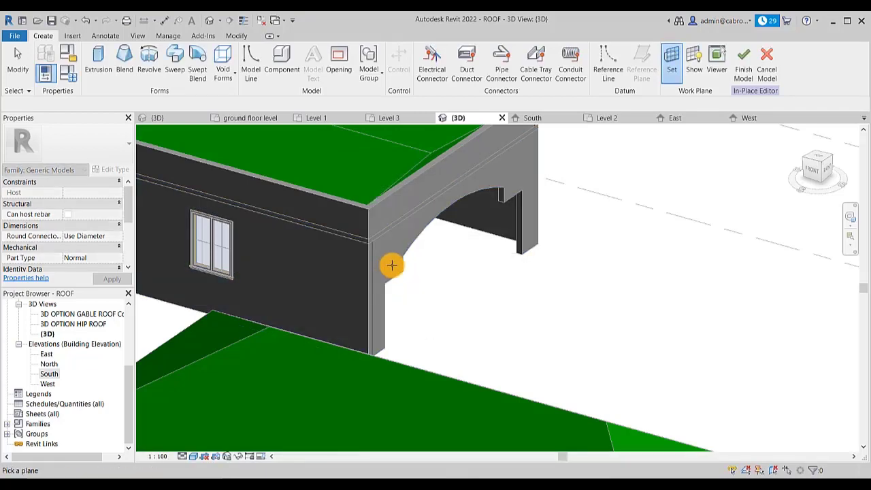
pyautogui.click(537, 183)
pyautogui.moveTo(517, 246); pyautogui.dragTo(498, 267, button='middle')
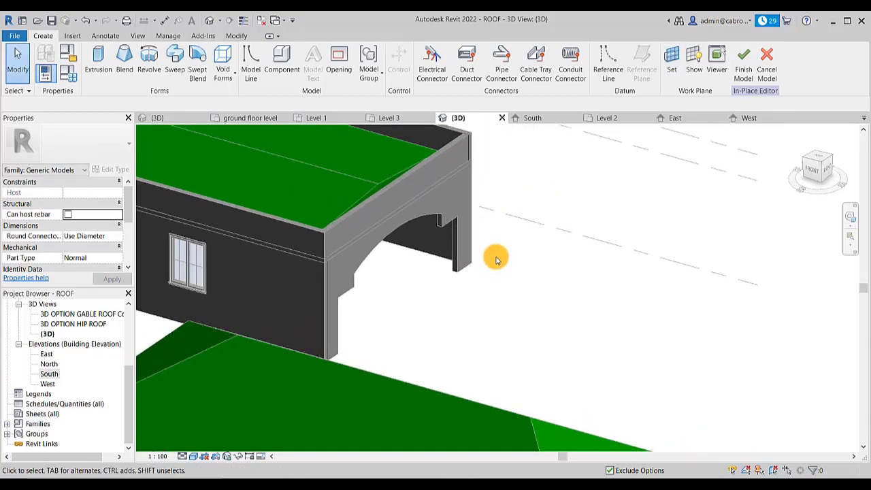
# Start an extrusion sketch and show the West elevation in the Wireframe visual style
pyautogui.click(101, 60)
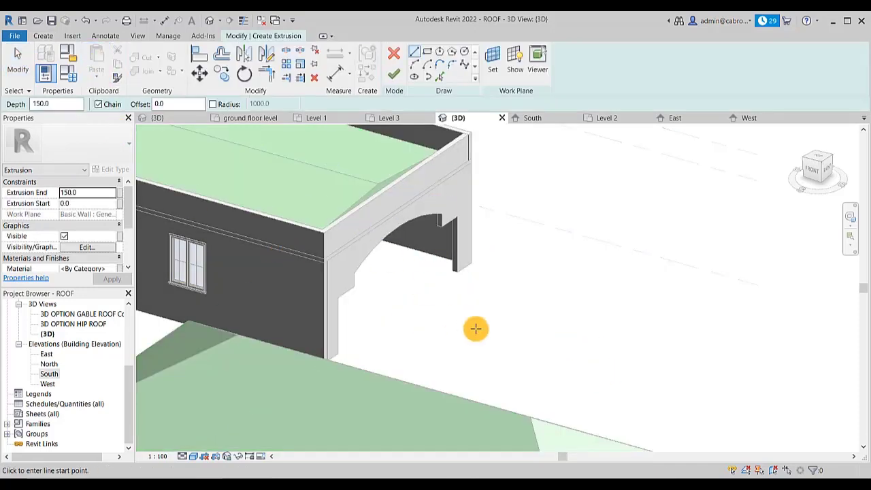
pyautogui.scroll(-1, 298, 257)
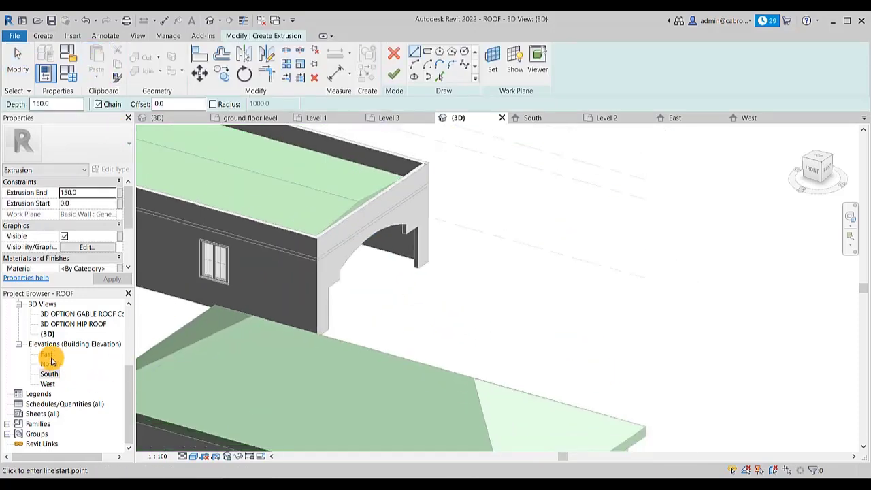
pyautogui.doubleClick(49, 384)
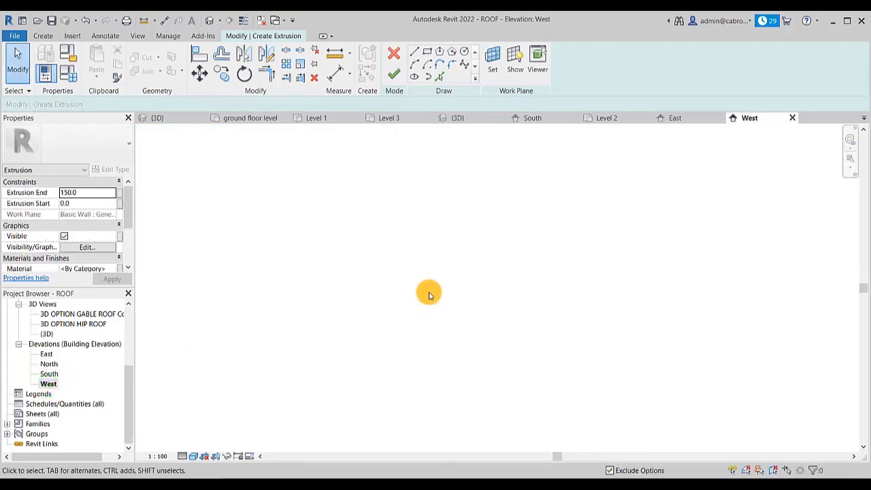
pyautogui.moveTo(444, 224); pyautogui.dragTo(420, 260, button='middle')
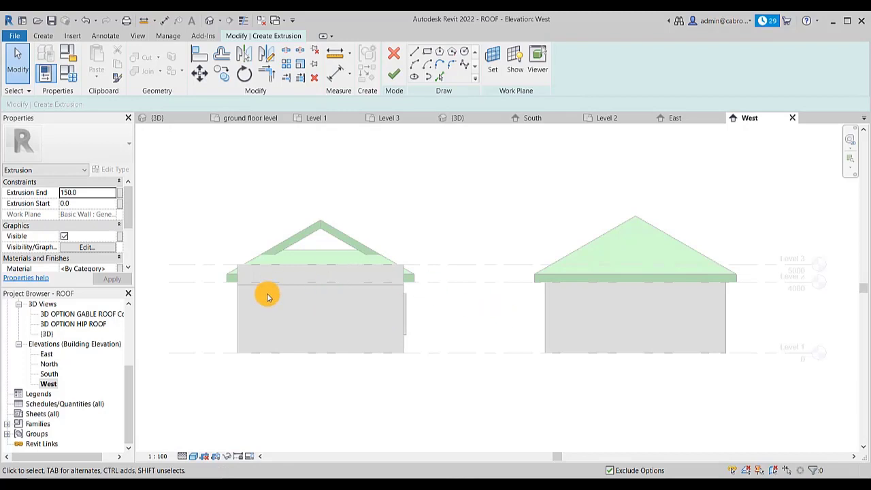
pyautogui.moveTo(297, 319); pyautogui.dragTo(365, 343, button='middle')
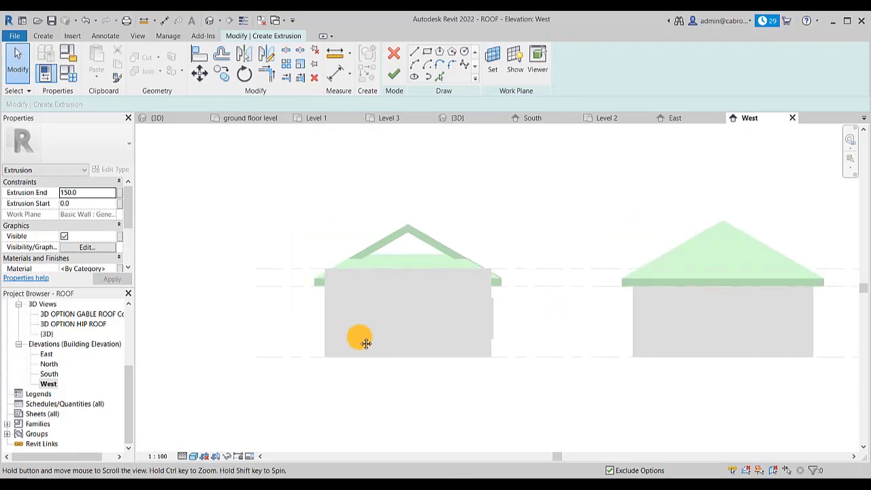
pyautogui.click(195, 456)
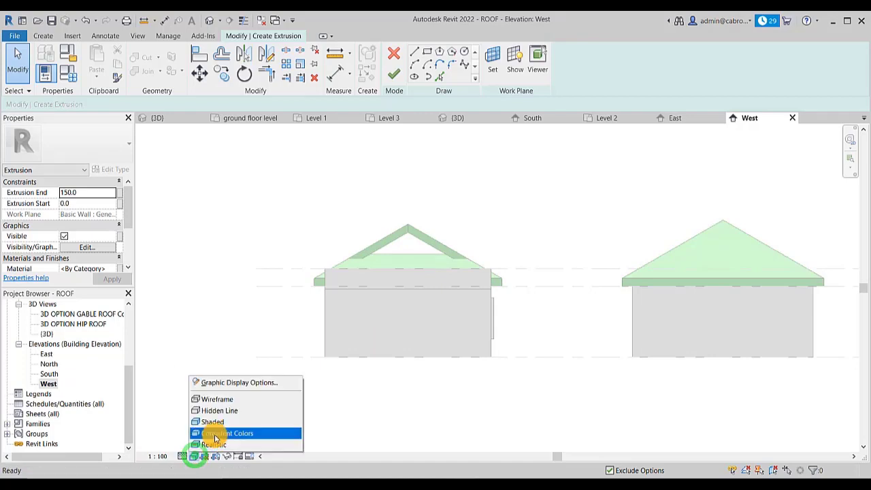
pyautogui.click(216, 399)
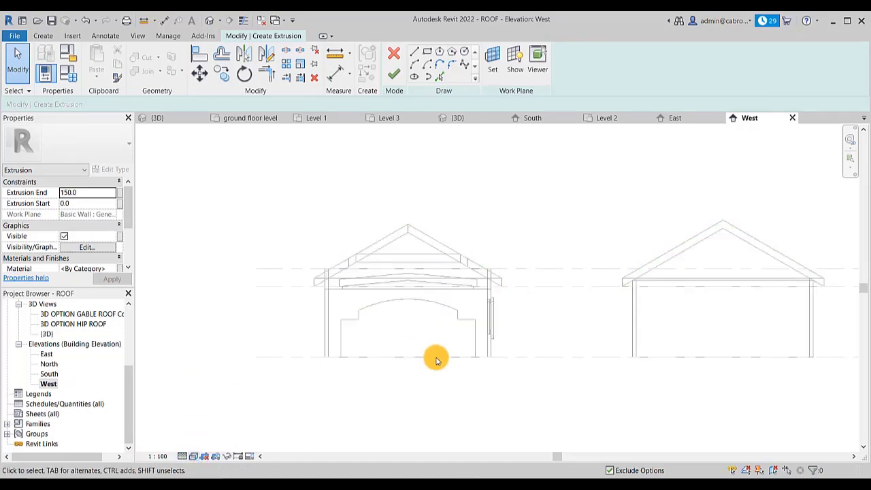
# Pick the arched opening's jambs, shoulders and arc as sketch lines for the inner outline, leaving the base open
pyautogui.scroll(5, 430, 338)
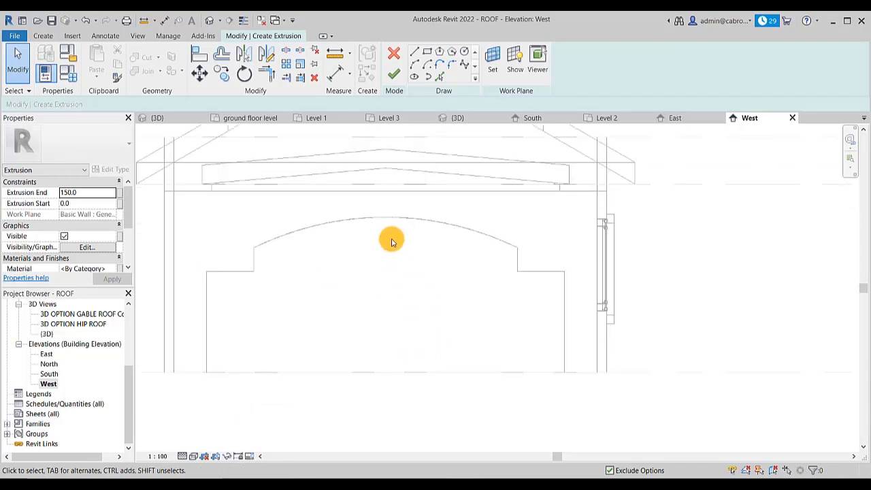
pyautogui.moveTo(392, 241); pyautogui.dragTo(431, 300, button='middle')
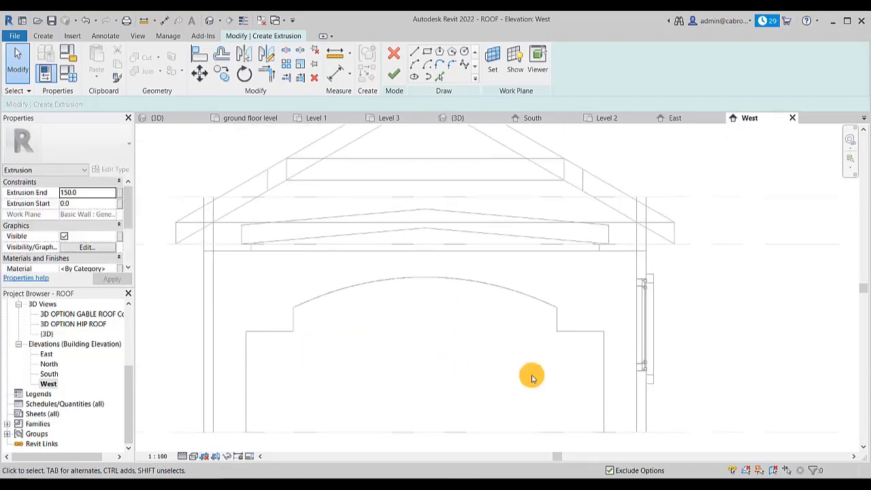
pyautogui.moveTo(590, 350); pyautogui.dragTo(587, 341, button='middle')
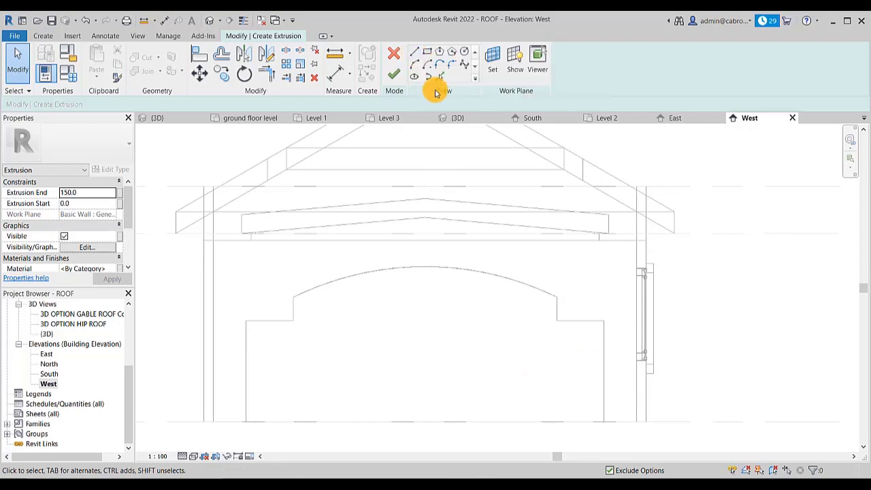
pyautogui.click(440, 76)
pyautogui.click(603, 388)
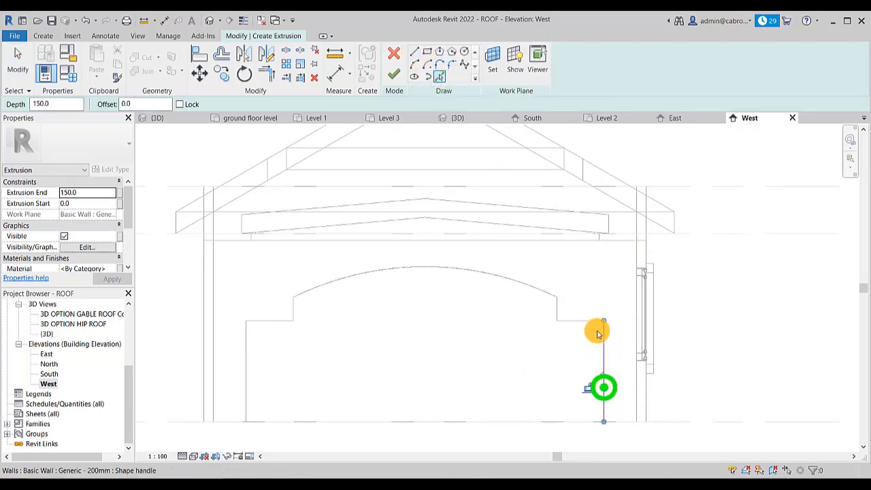
pyautogui.click(583, 322)
pyautogui.click(554, 307)
pyautogui.click(538, 293)
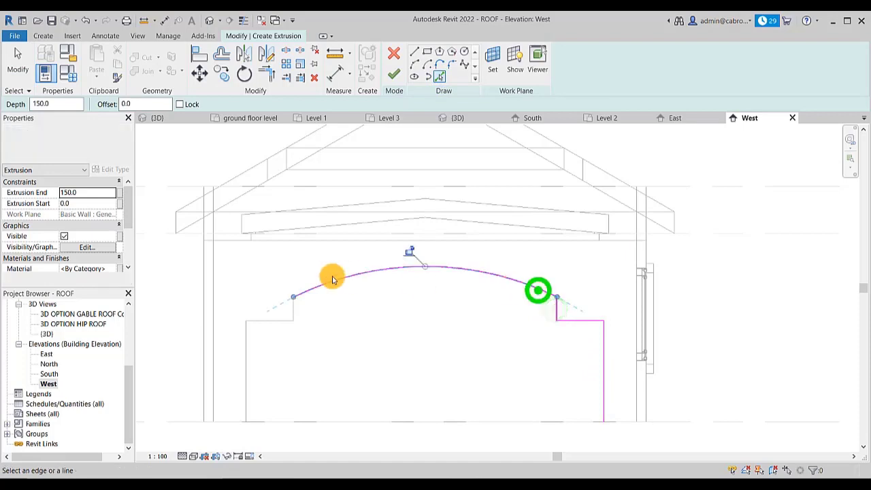
pyautogui.click(293, 309)
pyautogui.click(272, 320)
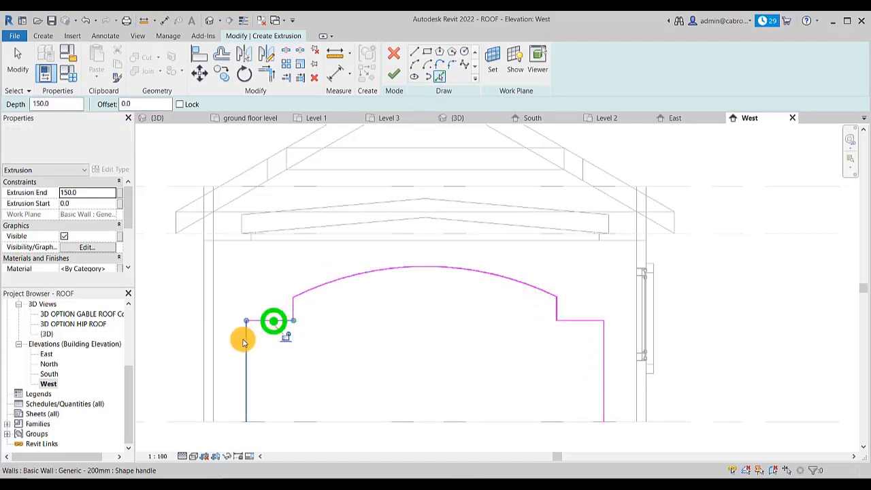
pyautogui.click(244, 344)
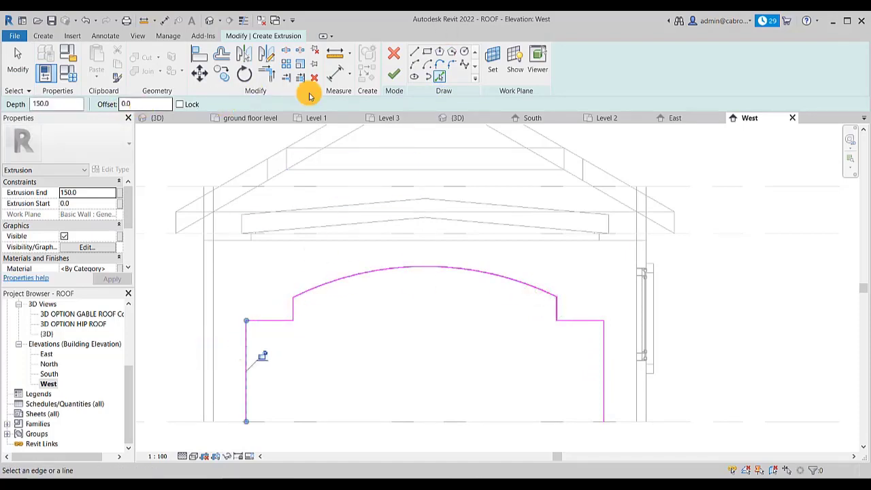
# Offset copies of all the opening's sketch lines outward by 300 mm to form the surround's outer outline
pyautogui.click(221, 54)
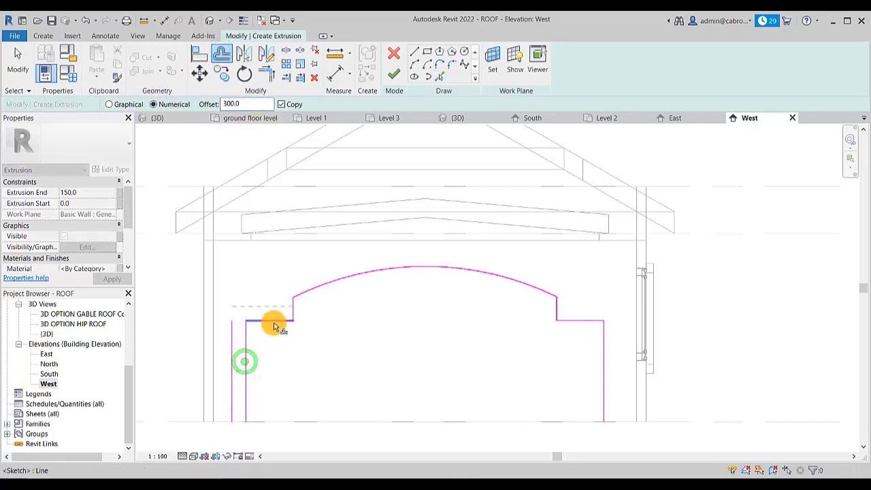
pyautogui.click(293, 311)
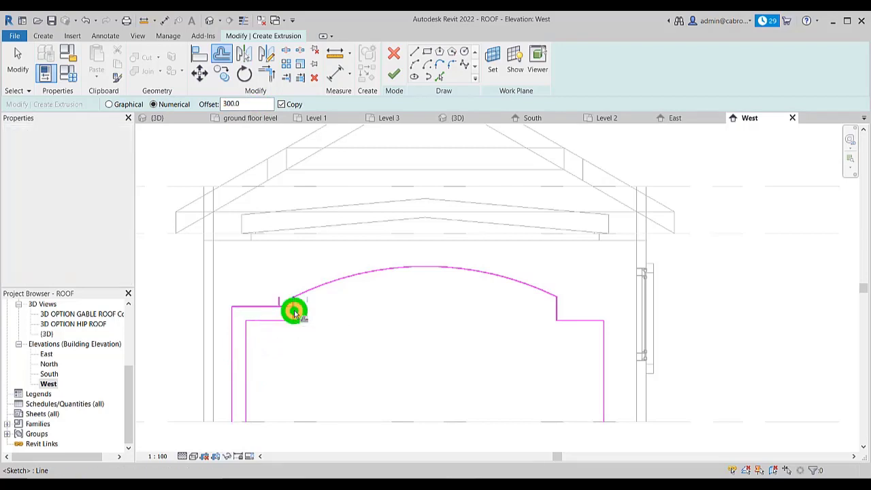
pyautogui.click(312, 293)
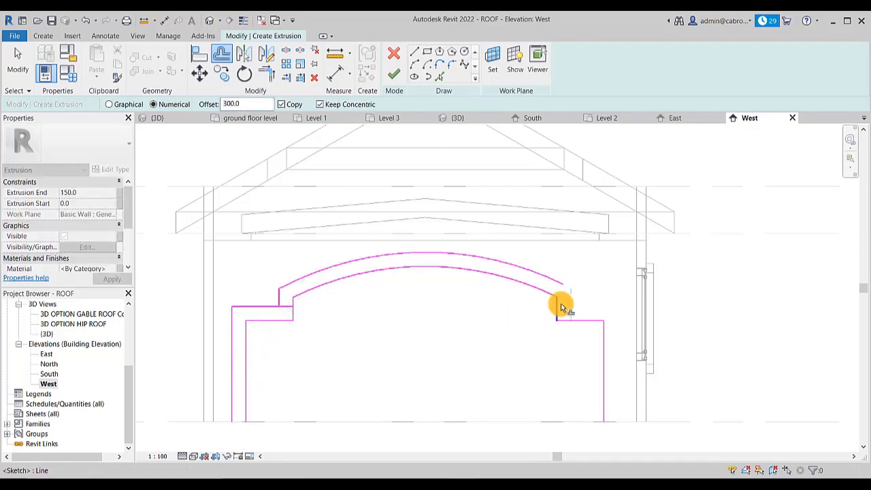
pyautogui.click(561, 306)
pyautogui.click(591, 318)
pyautogui.click(604, 342)
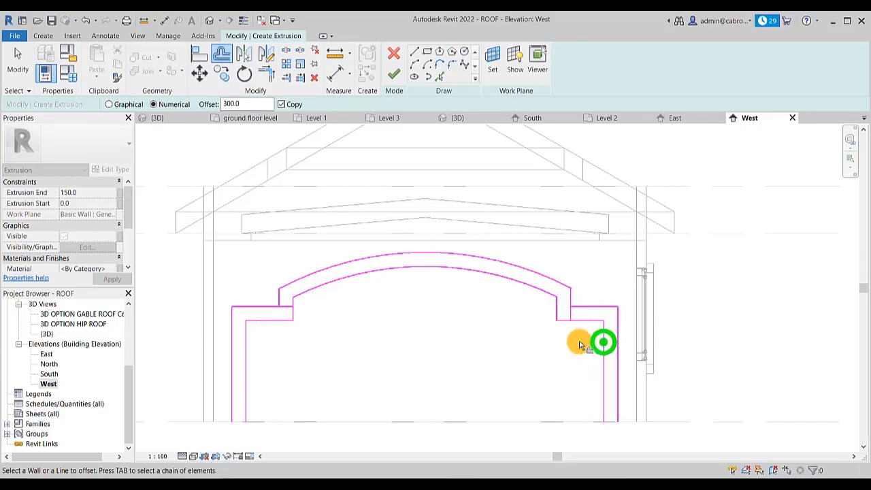
pyautogui.moveTo(509, 307); pyautogui.dragTo(511, 297, button='middle')
pyautogui.press('Escape')
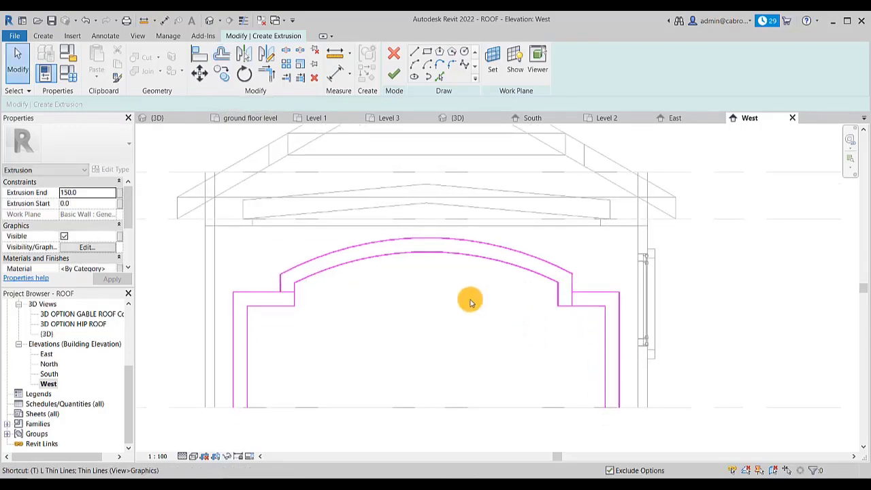
# Trim the outer outline to clean corners where both vertical steps meet the shoulder lines
pyautogui.press('r')
pyautogui.click(282, 289)
pyautogui.click(266, 293)
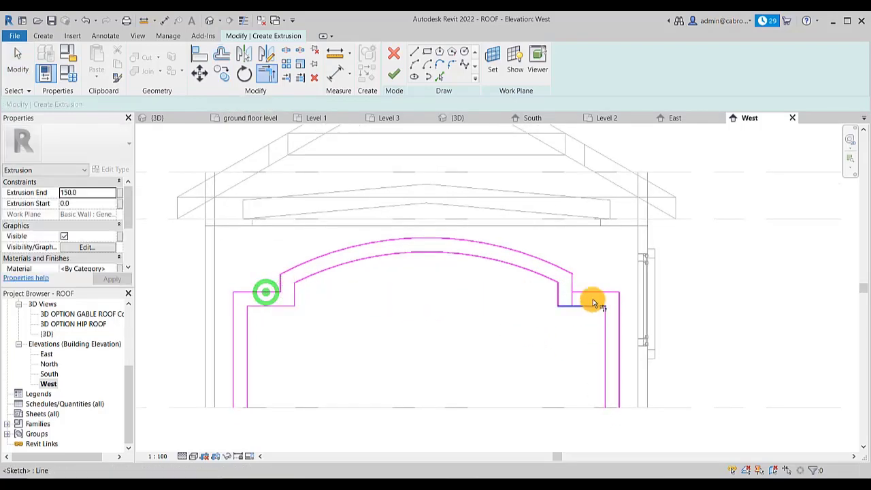
pyautogui.click(573, 285)
pyautogui.click(583, 292)
# Close the sketch with short lines joining the inner and outer outlines at the base of both jambs
pyautogui.moveTo(558, 400); pyautogui.dragTo(553, 383, button='middle')
pyautogui.click(413, 54)
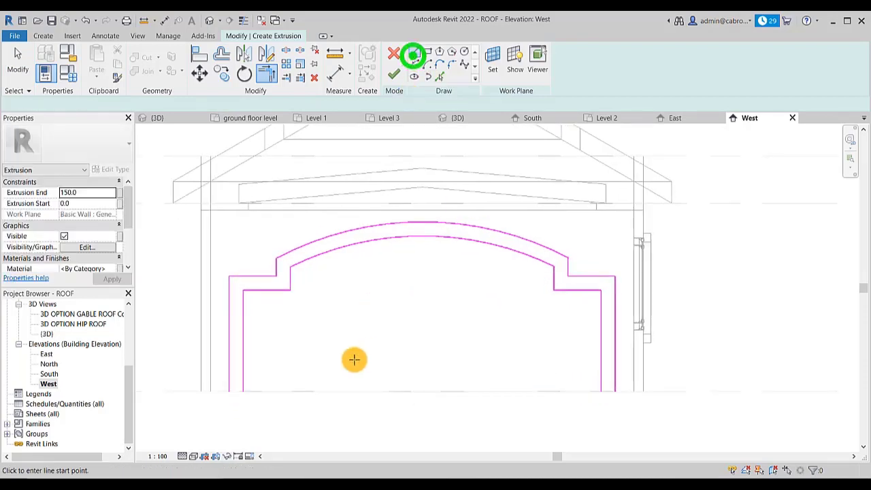
pyautogui.click(230, 391)
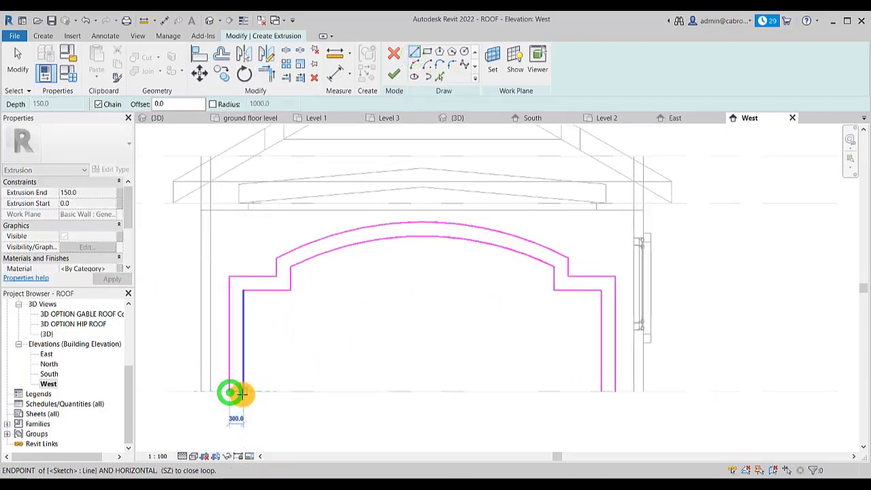
pyautogui.click(242, 392)
pyautogui.click(597, 390)
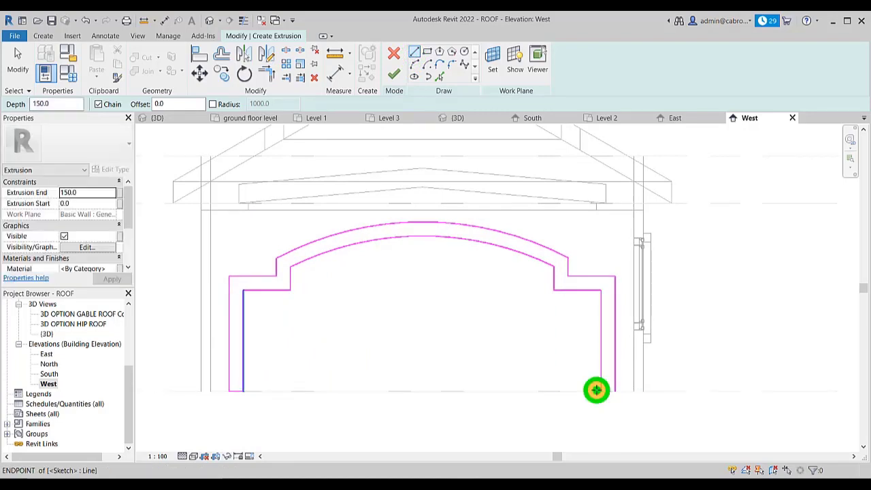
pyautogui.click(618, 391)
pyautogui.press('Escape')
pyautogui.click(394, 318)
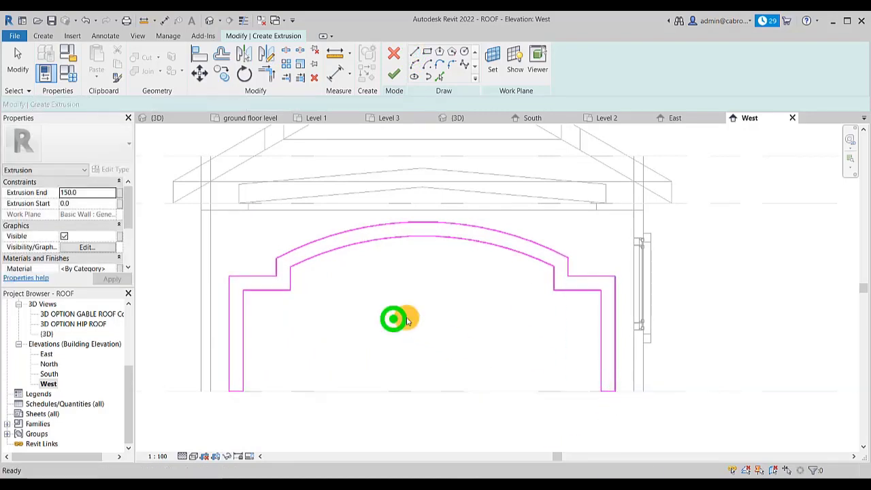
# Finish the arched surround's extrusion at a depth of 150 mm and complete the in-place model
pyautogui.scroll(-1, 409, 318)
pyautogui.moveTo(408, 321); pyautogui.dragTo(395, 326, button='middle')
pyautogui.scroll(1, 374, 326)
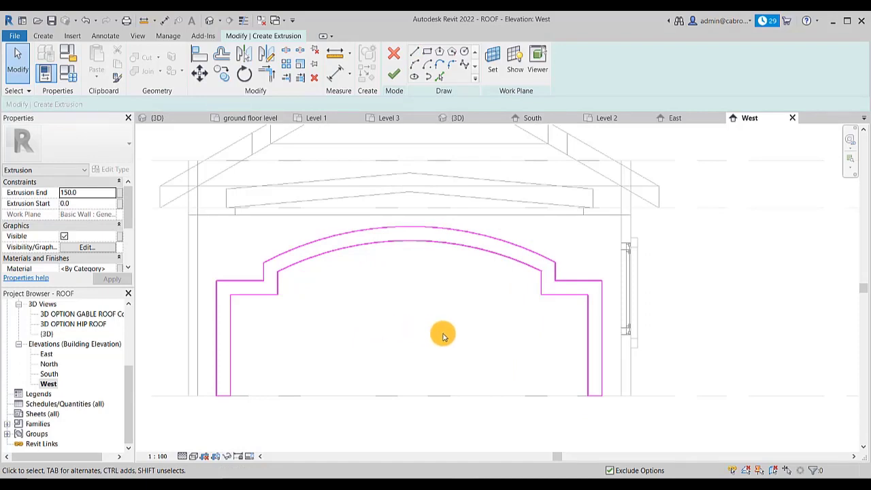
pyautogui.click(394, 74)
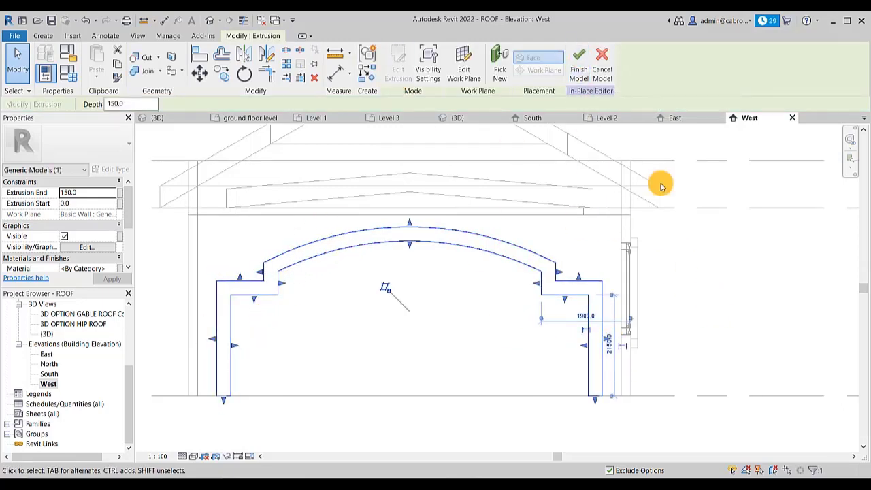
pyautogui.click(577, 55)
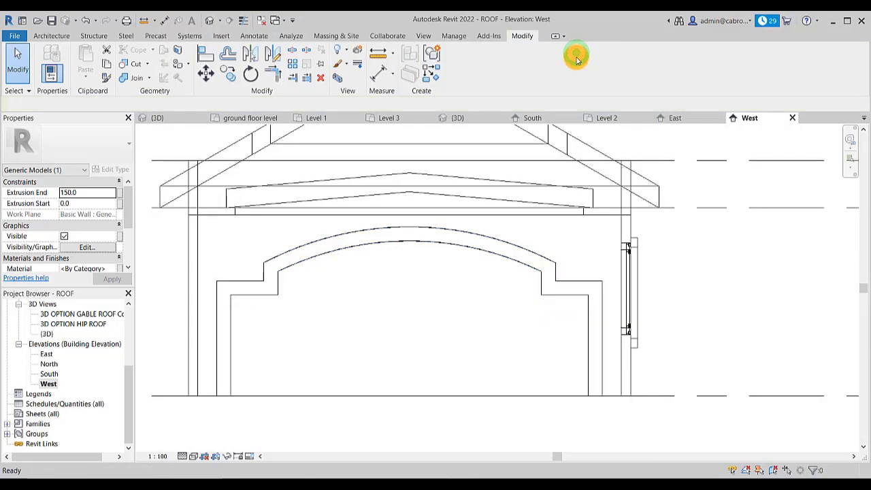
# Return to the 3D view and examine the new surround around the end wall's arched opening
pyautogui.click(212, 23)
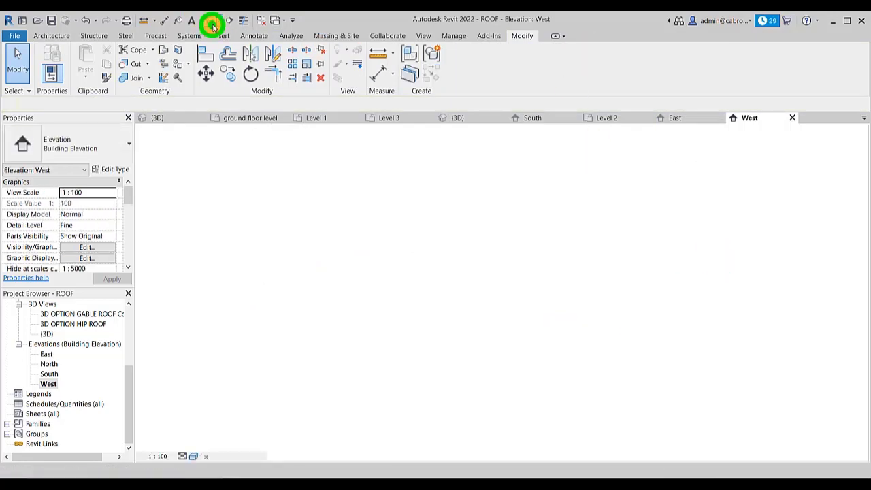
pyautogui.scroll(-2, 448, 288)
pyautogui.moveTo(447, 288); pyautogui.dragTo(593, 264, button='middle')
pyautogui.scroll(4, 666, 270)
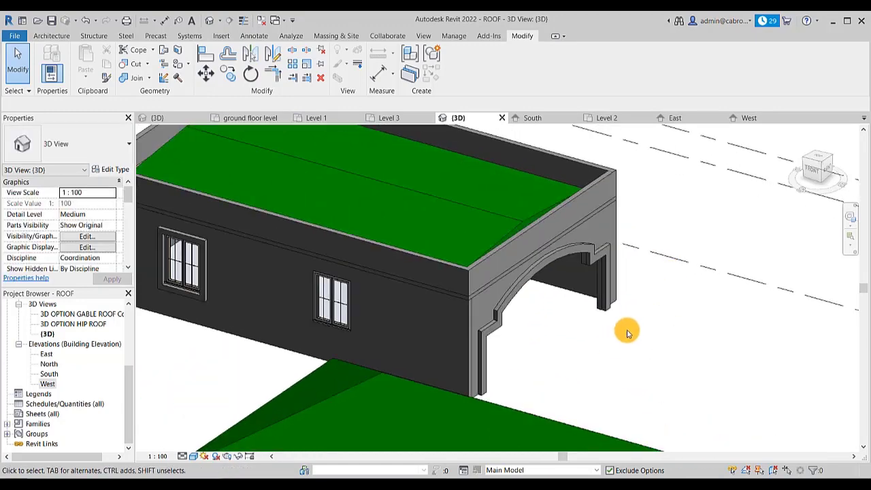
pyautogui.moveTo(653, 349); pyautogui.dragTo(381, 391, button='middle')
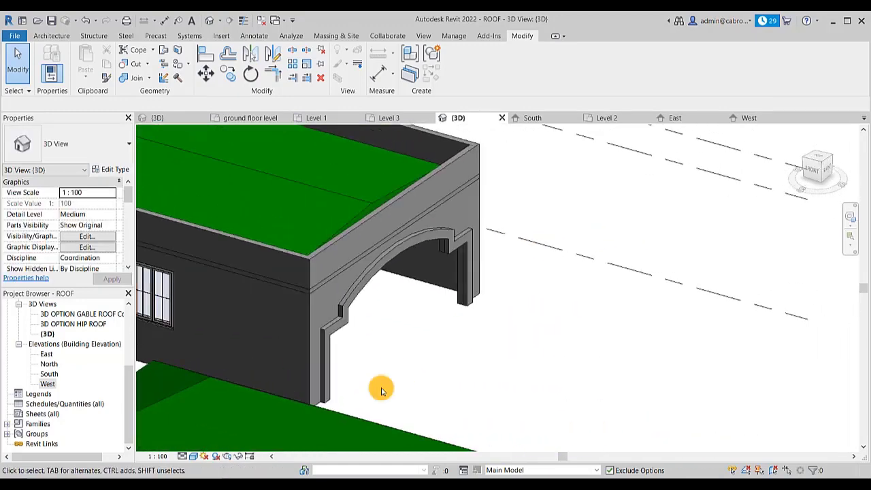